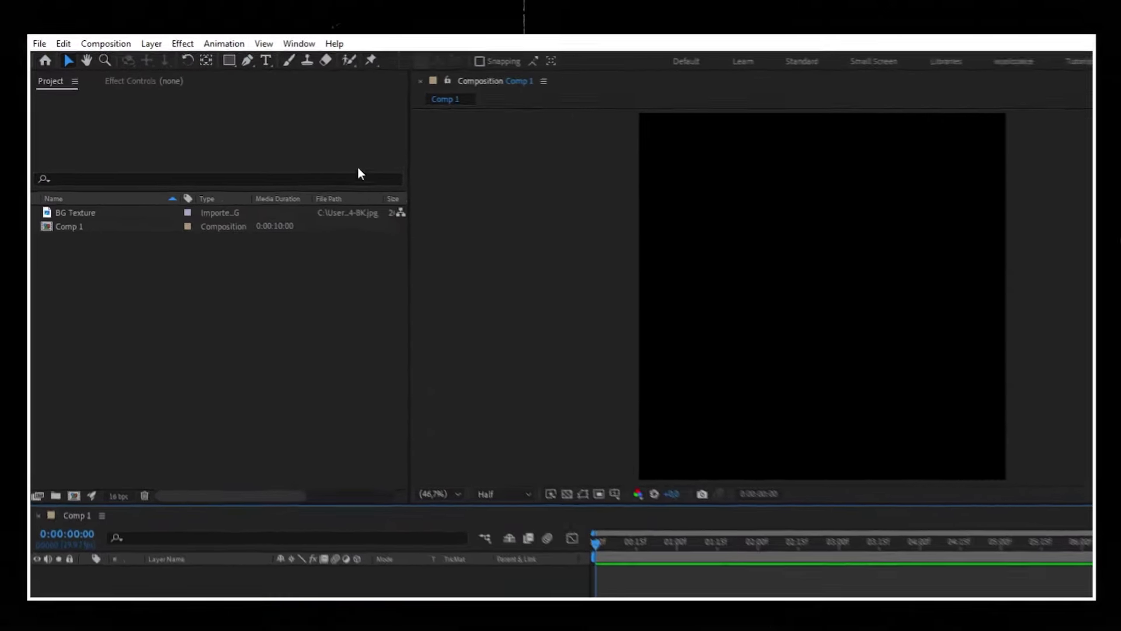
Type 'ME SH' as a two-line text layer and widen the leading between the lines
{"action": "left_click", "coordinate": [294, 65]}
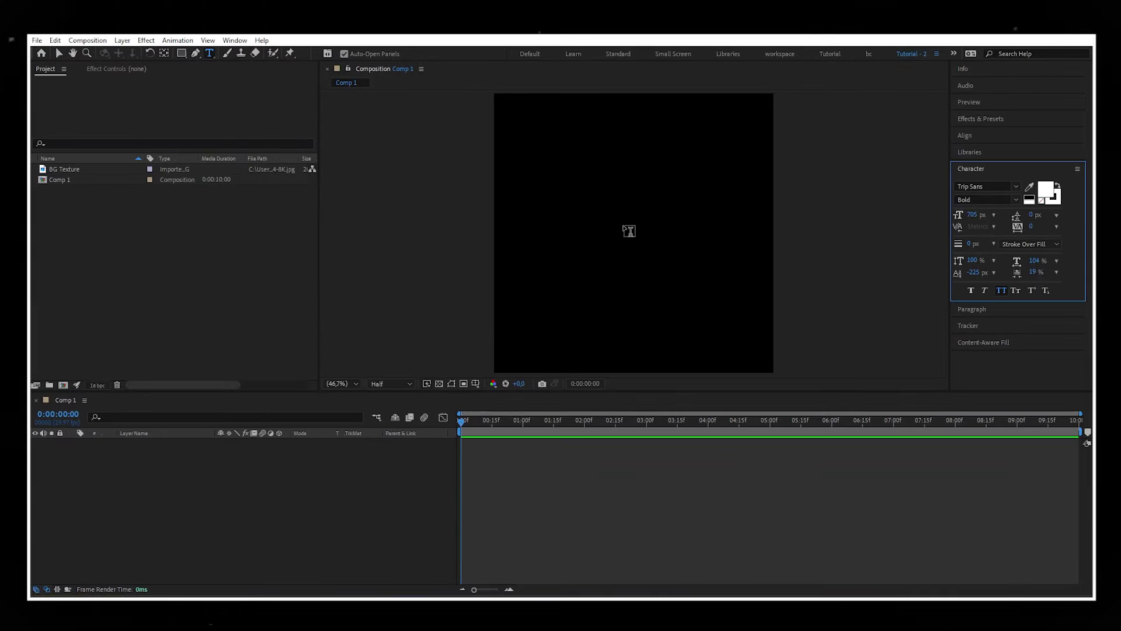
{"action": "type", "text": "ME SH"}
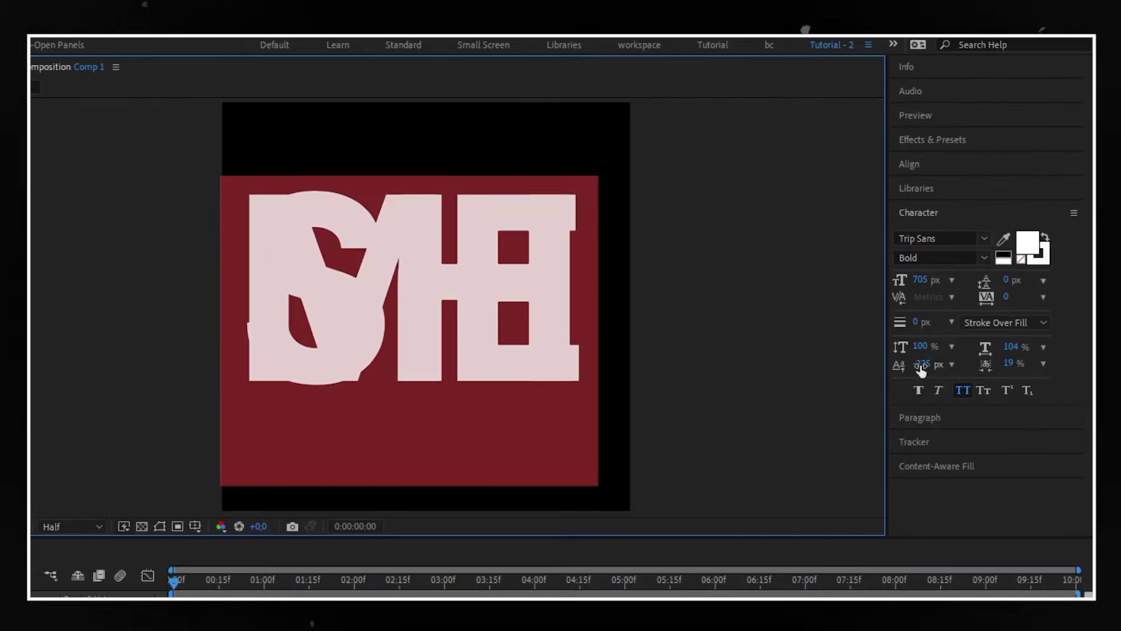
{"action": "left_click_drag", "start_coordinate": [921, 369], "coordinate": [922, 366]}
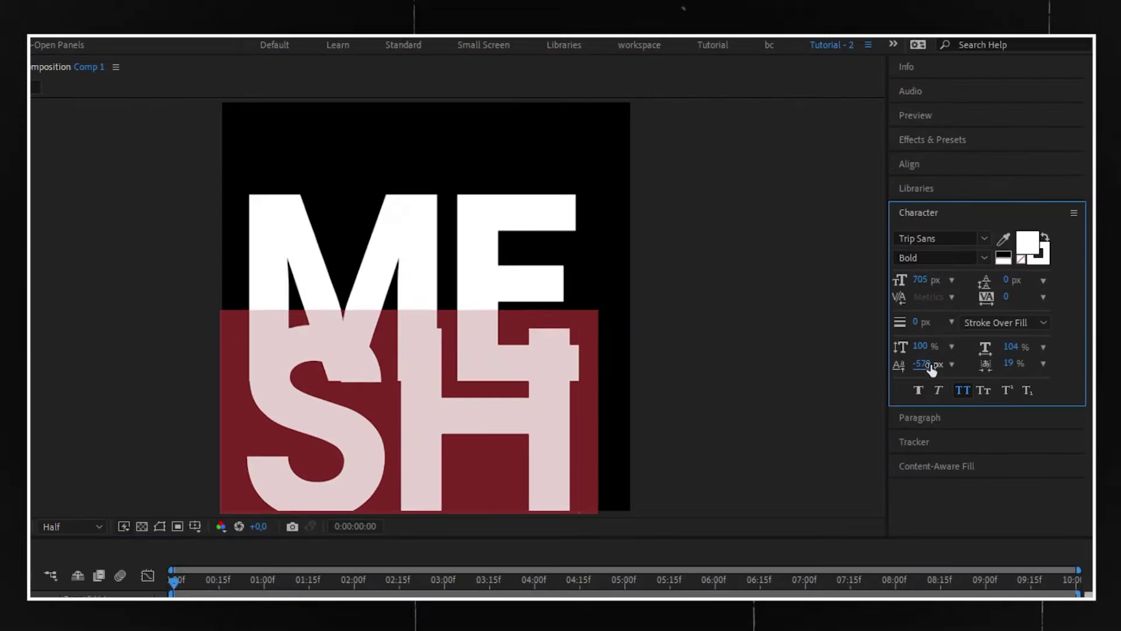
Centre the text horizontally and vertically, then search Effects & Presets for 'mesh'
{"action": "left_click", "coordinate": [920, 167]}
{"action": "left_click", "coordinate": [931, 204]}
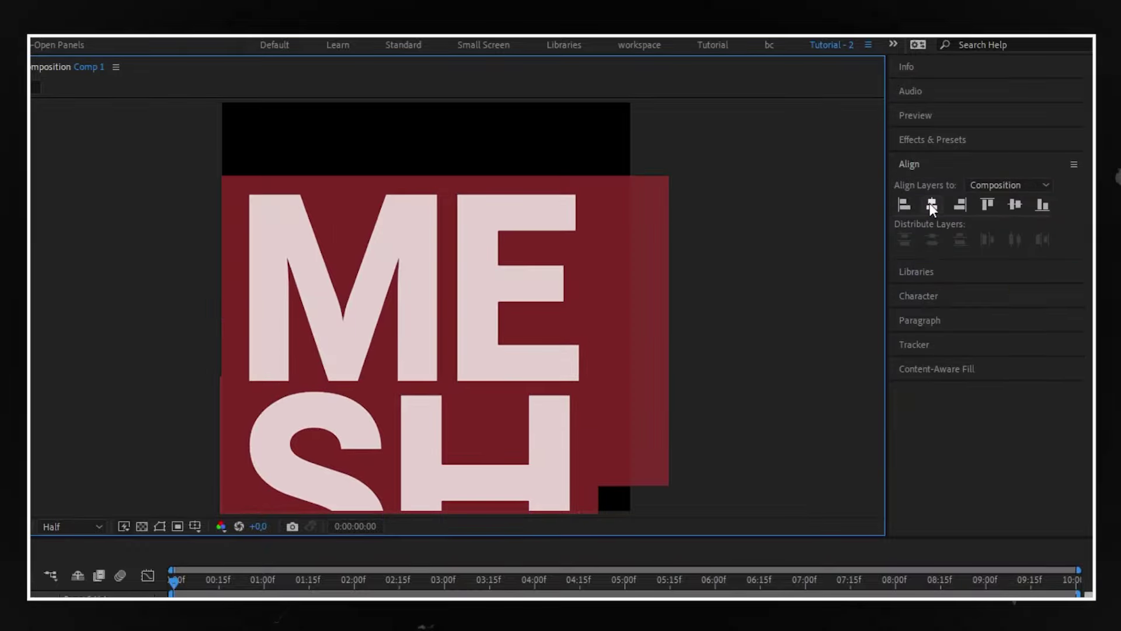
{"action": "left_click", "coordinate": [1015, 205]}
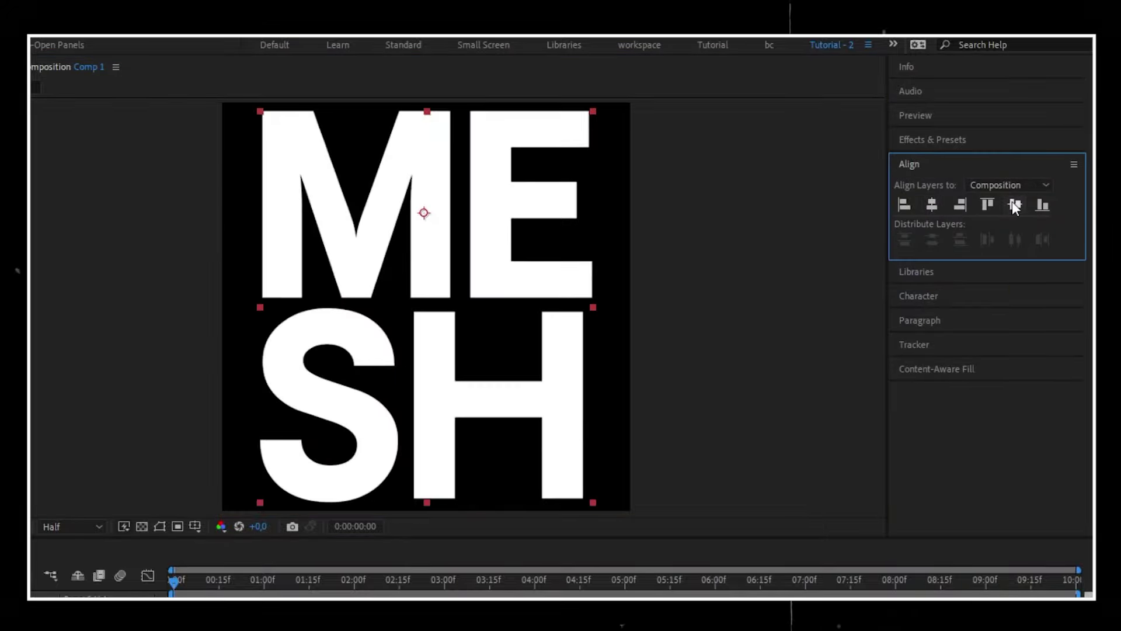
{"action": "left_click", "coordinate": [965, 139]}
{"action": "left_click", "coordinate": [960, 159]}
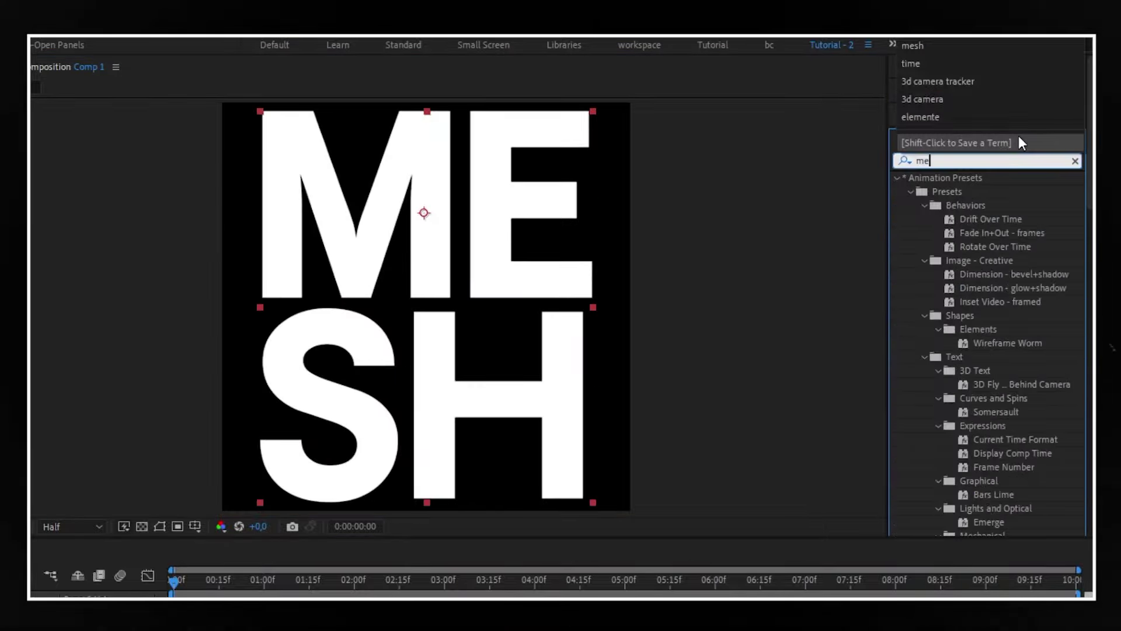
Apply Mesh Warp to ME SH with 2 rows, 2 columns and quality 10
{"action": "type", "text": "mesh warp"}
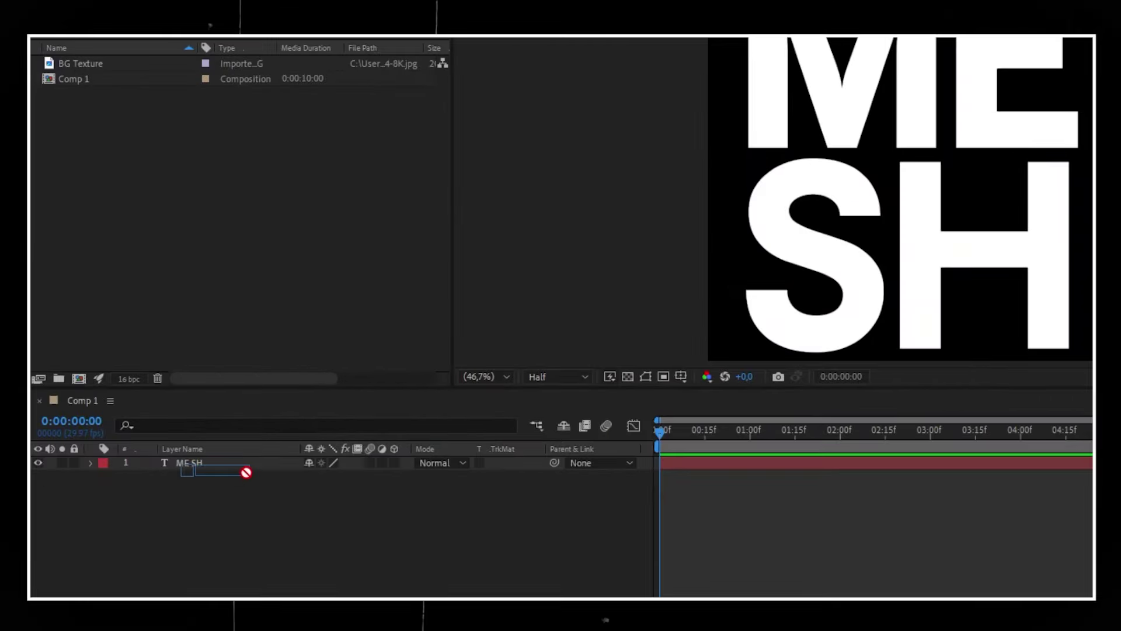
{"action": "left_click", "coordinate": [239, 470]}
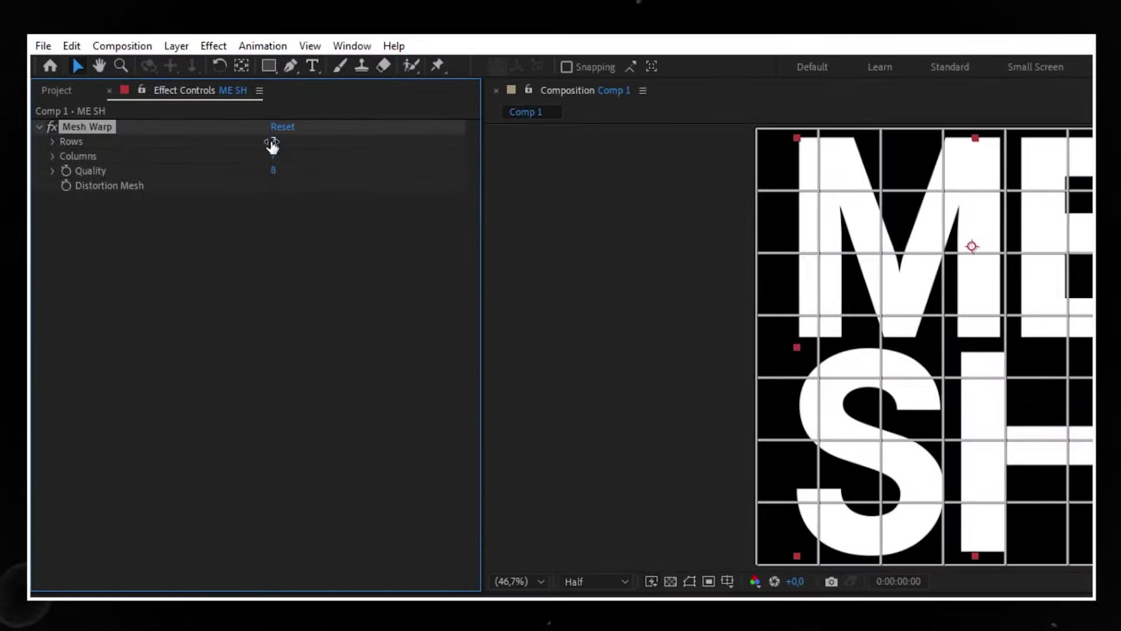
{"action": "left_click", "coordinate": [276, 156]}
{"action": "type", "text": "2"}
{"action": "left_click", "coordinate": [296, 169]}
{"action": "type", "text": "10"}
{"action": "key", "text": "Return"}
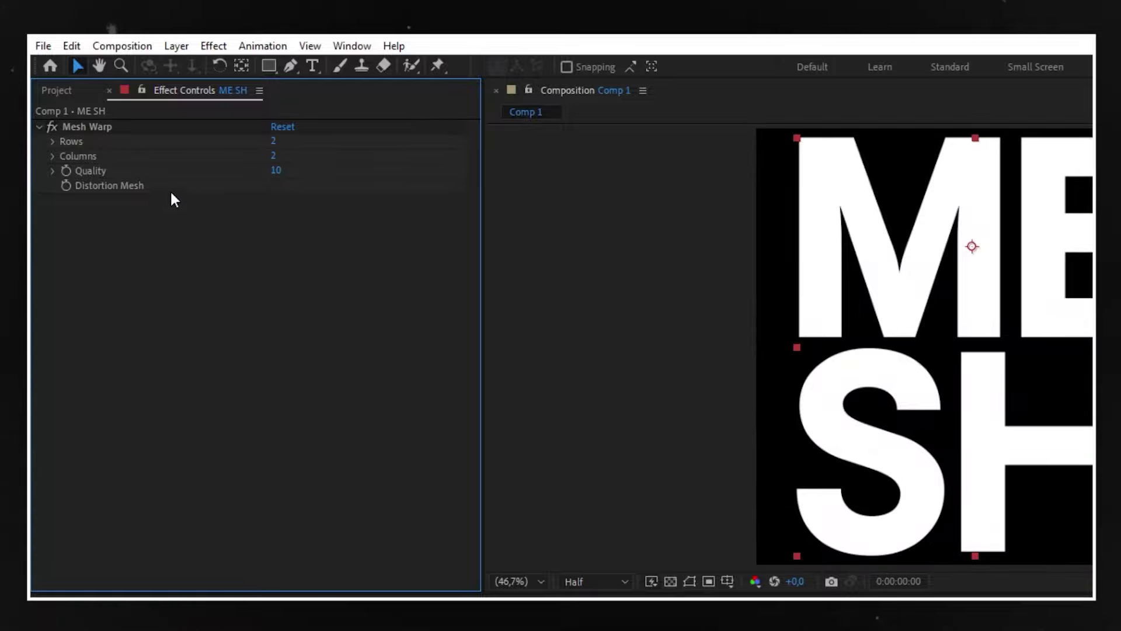
Start keyframing the Distortion Mesh and turn on the composition grid overlay
{"action": "left_click", "coordinate": [66, 185]}
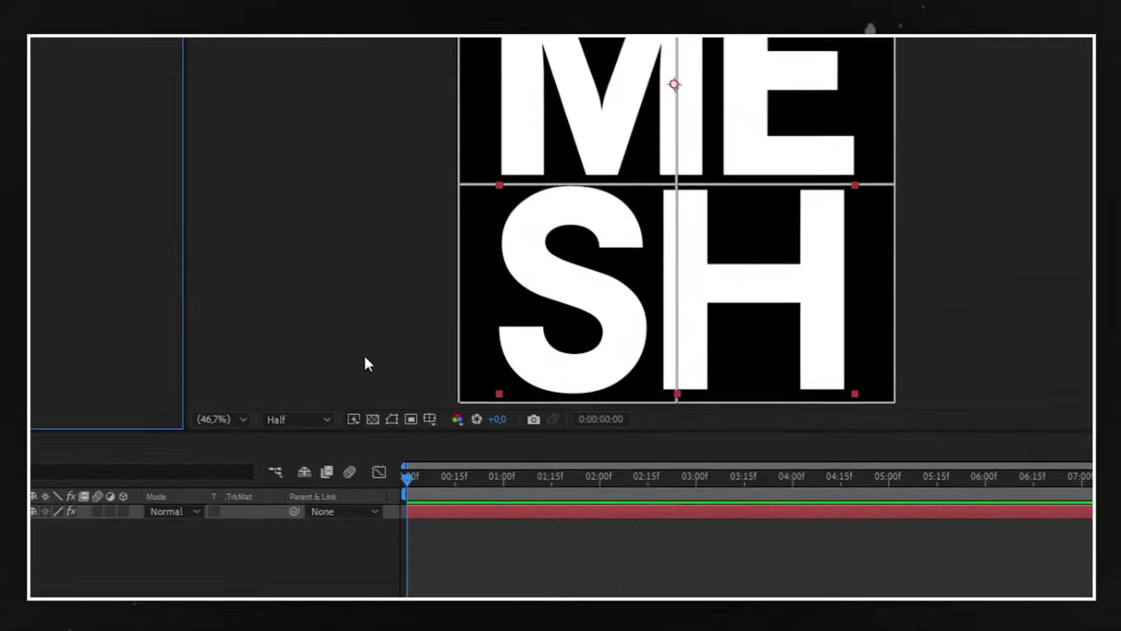
{"action": "left_click", "coordinate": [428, 418]}
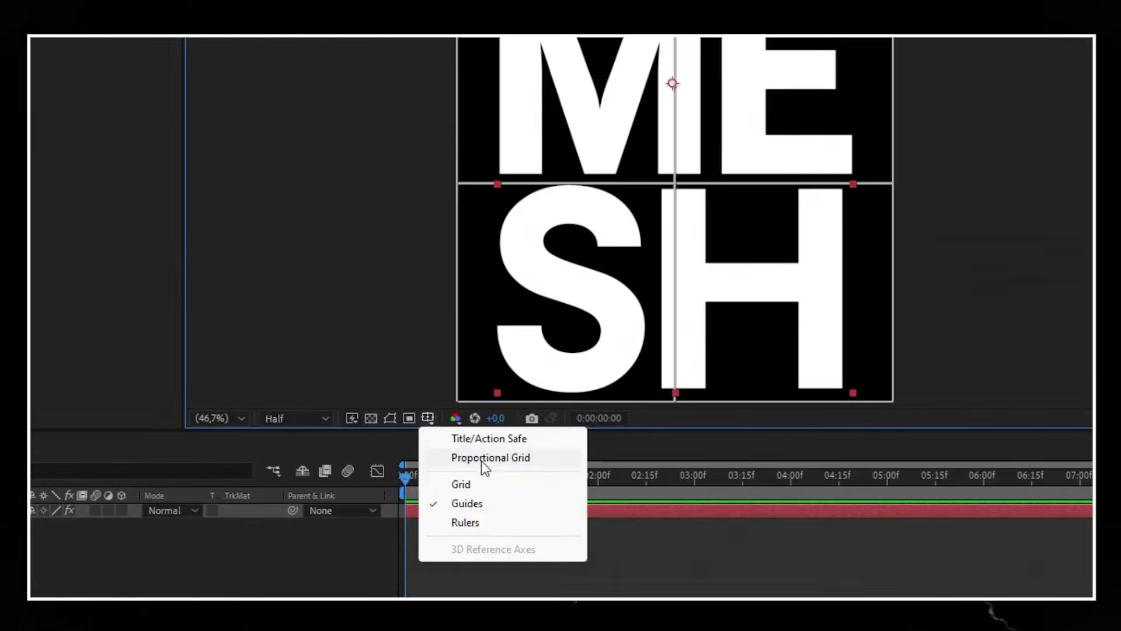
{"action": "left_click", "coordinate": [485, 484]}
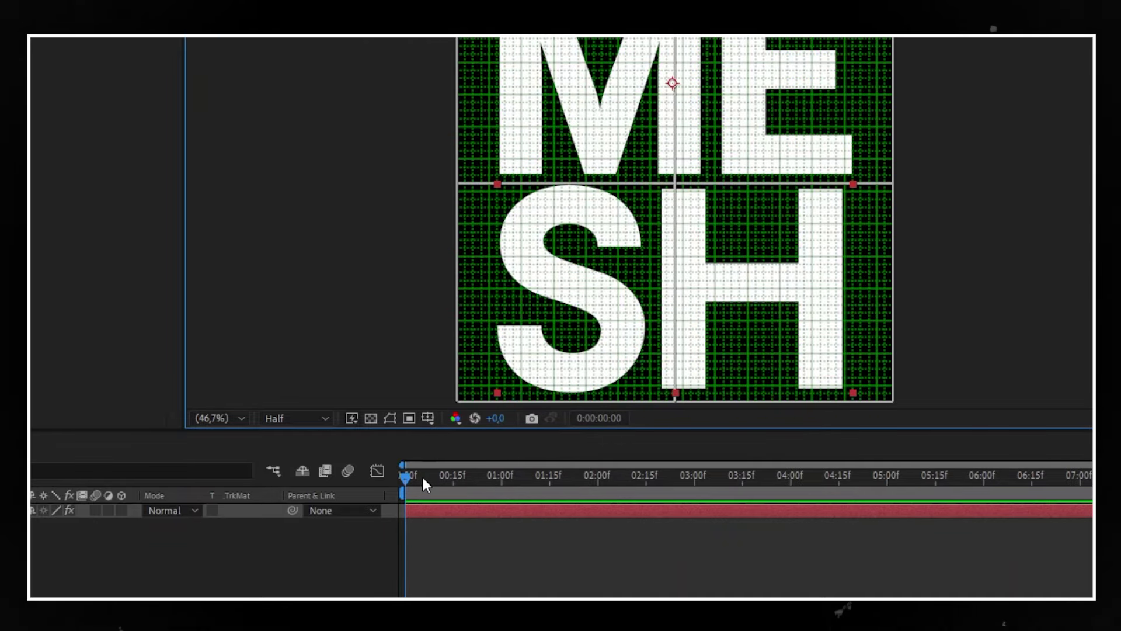
At 15 frames, raise the middle mesh row to shrink ME and enlarge SH
{"action": "left_click_drag", "start_coordinate": [405, 477], "coordinate": [454, 474]}
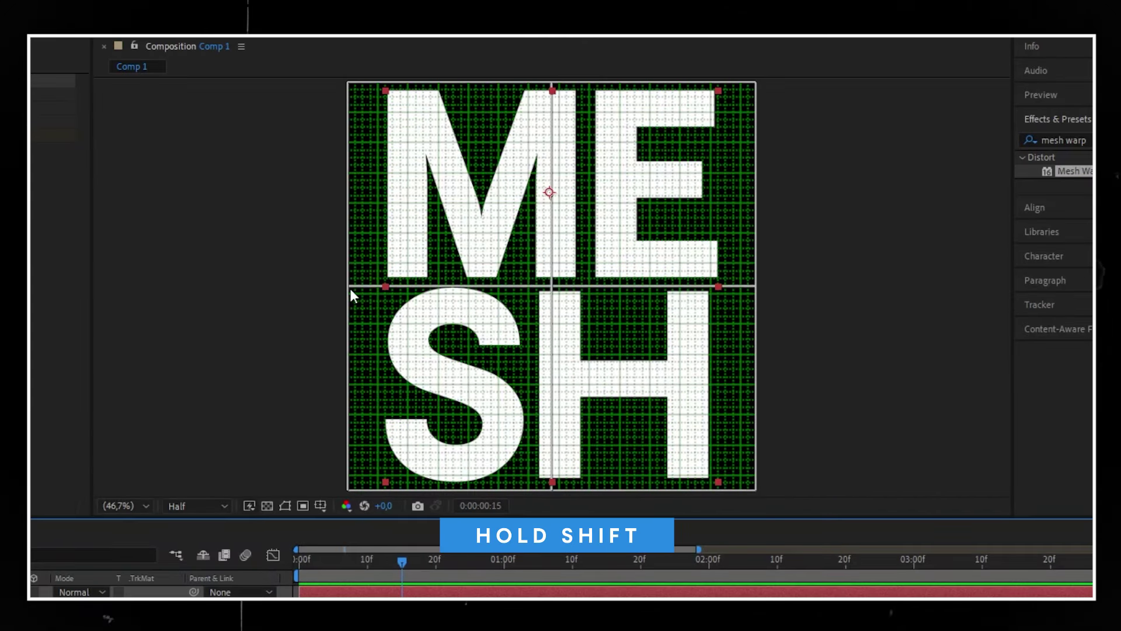
{"action": "left_click", "coordinate": [347, 286], "text": "shift"}
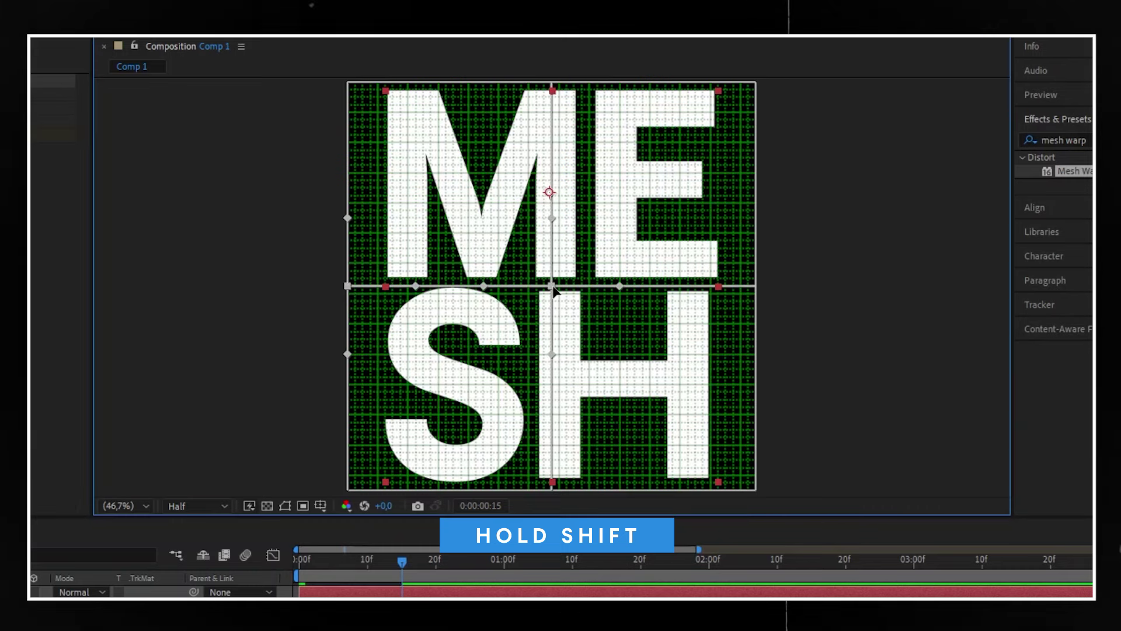
{"action": "left_click", "coordinate": [755, 286], "text": "shift"}
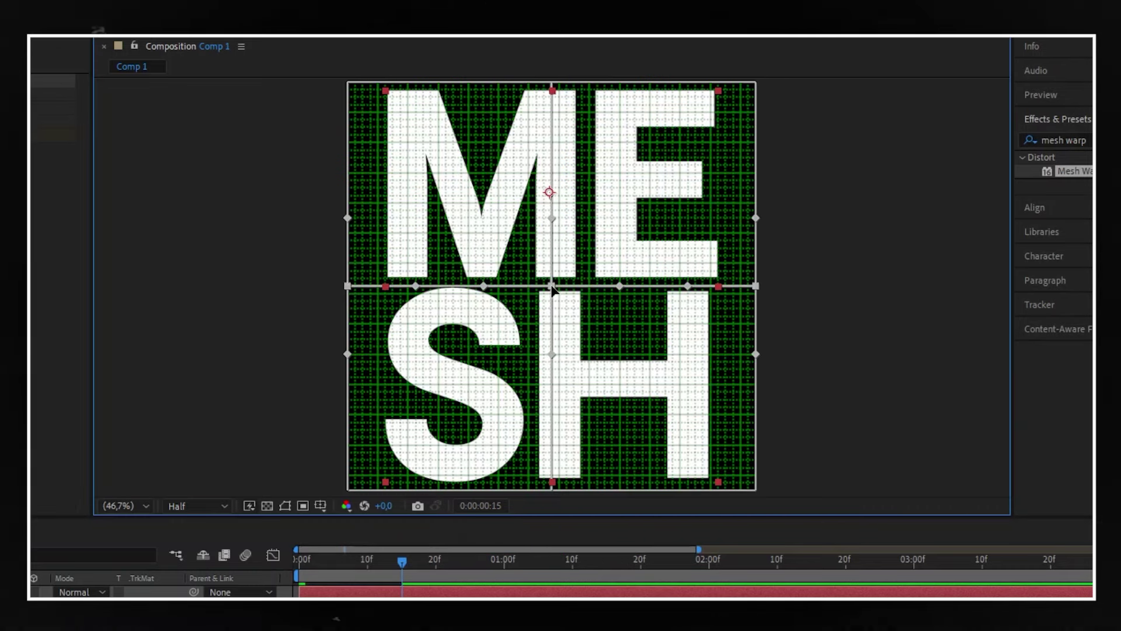
{"action": "left_click_drag", "start_coordinate": [551, 287], "coordinate": [551, 203]}
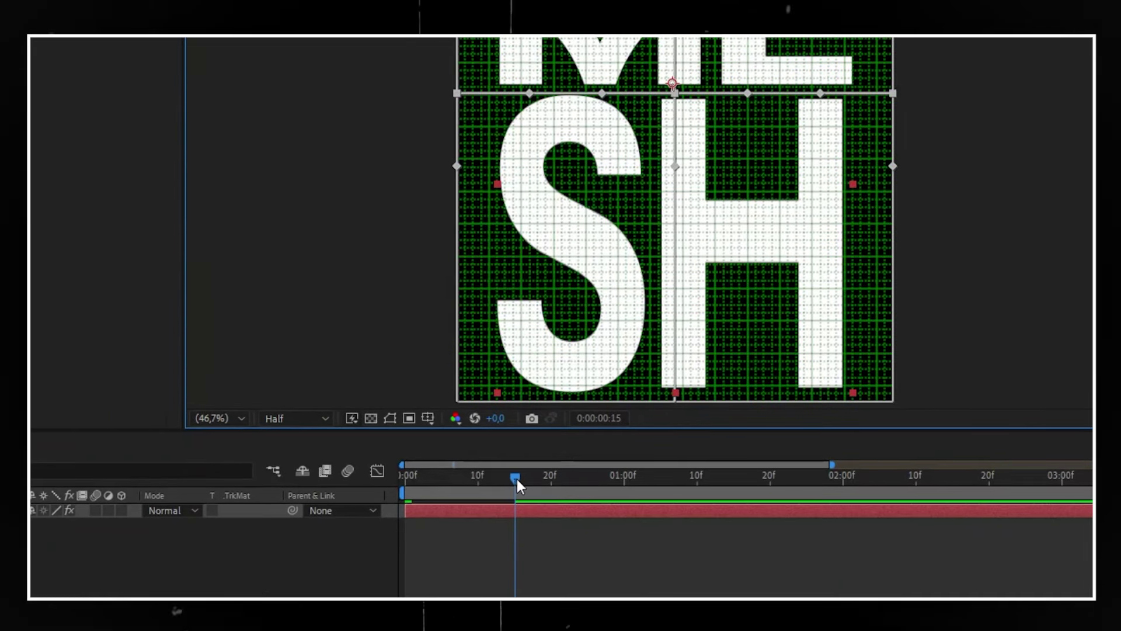
At one second, reset the Distortion Mesh to a flat grid
{"action": "left_click_drag", "start_coordinate": [514, 478], "coordinate": [608, 478]}
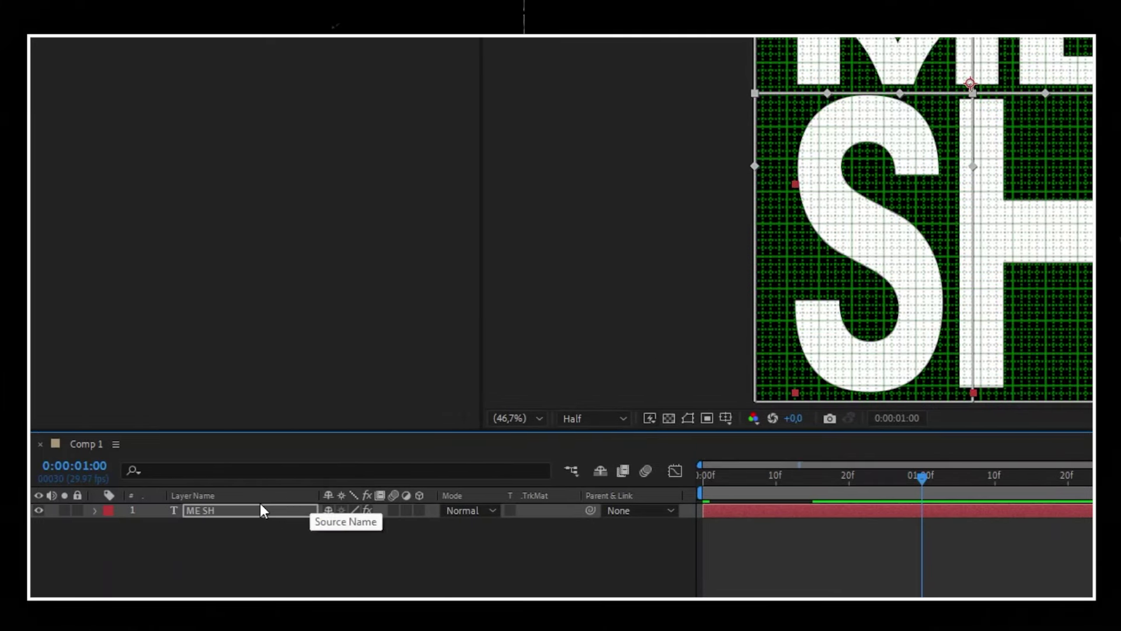
{"action": "left_click", "coordinate": [97, 510]}
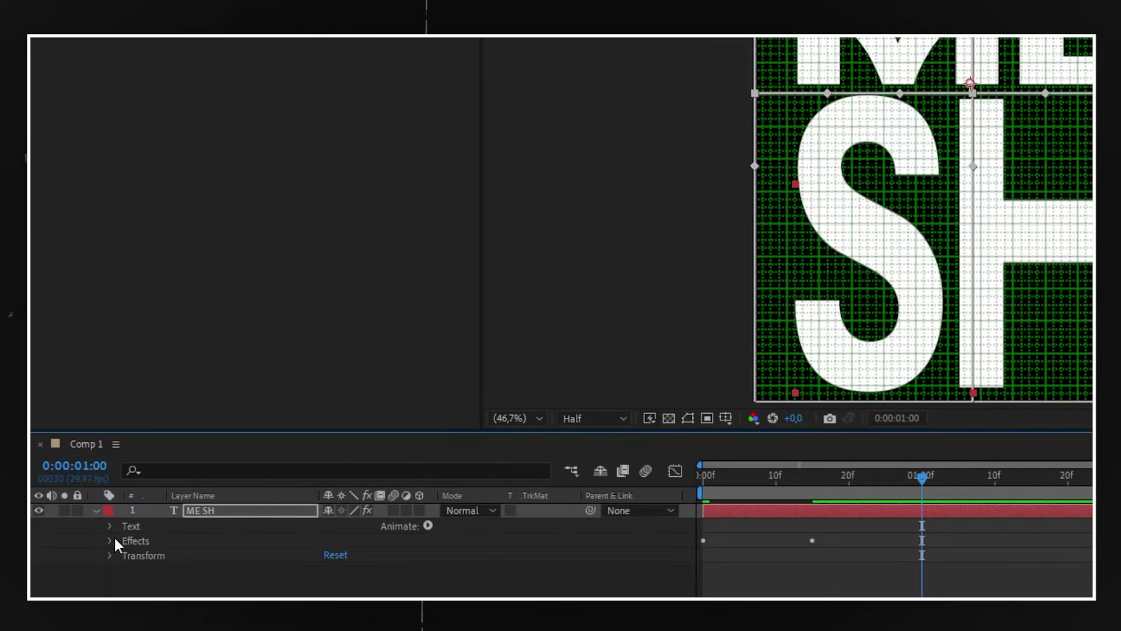
{"action": "left_click", "coordinate": [109, 540]}
{"action": "left_click", "coordinate": [124, 472]}
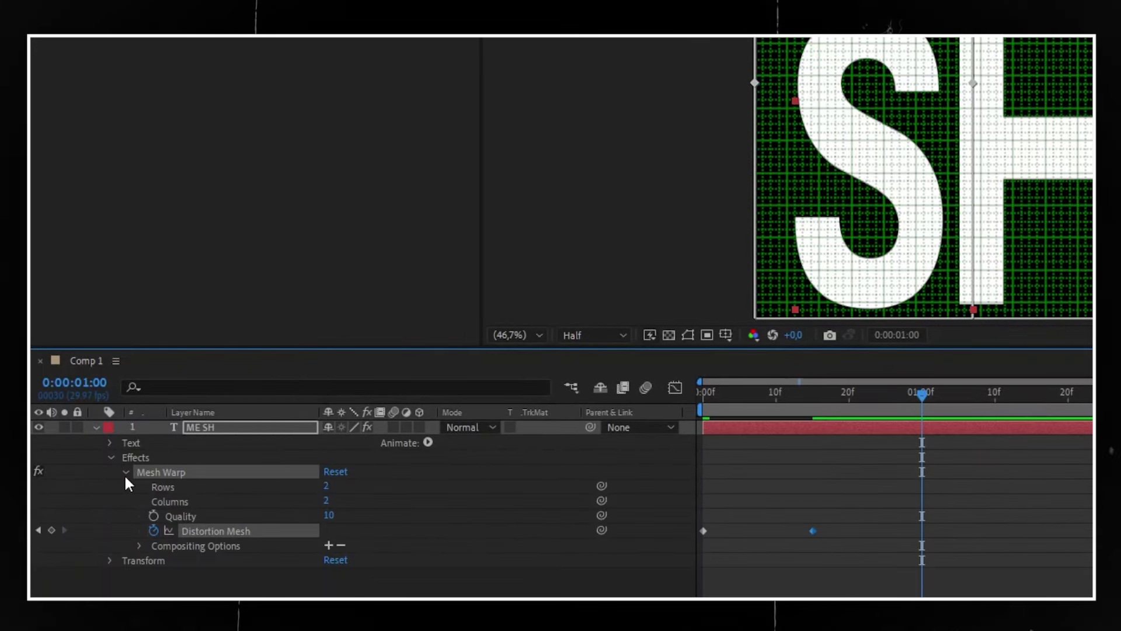
{"action": "right_click", "coordinate": [240, 533]}
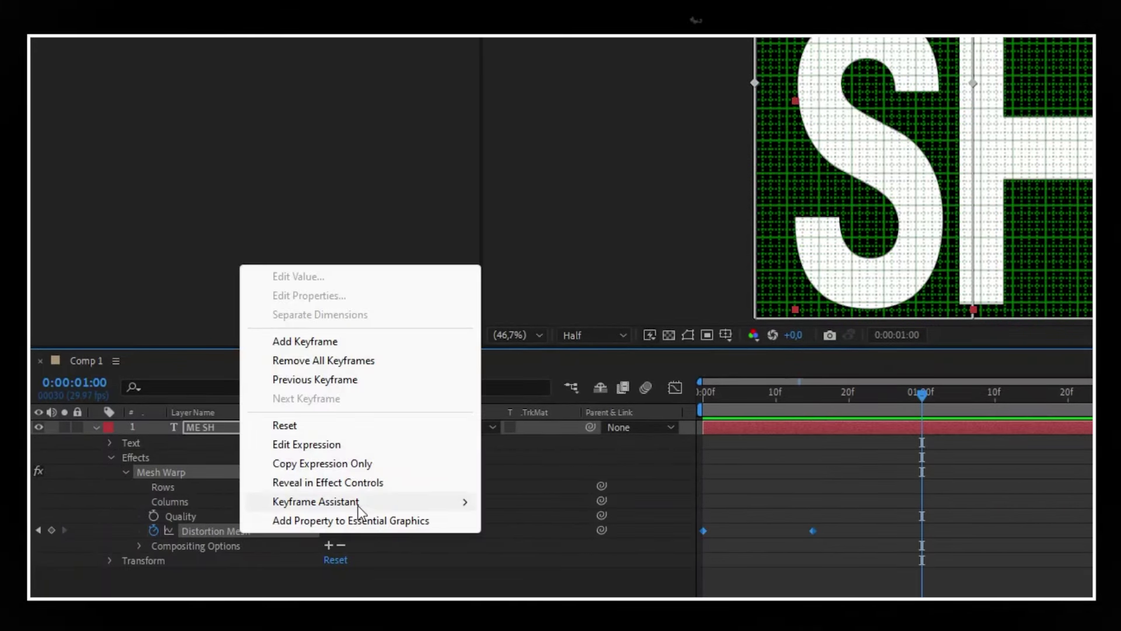
{"action": "left_click", "coordinate": [370, 427]}
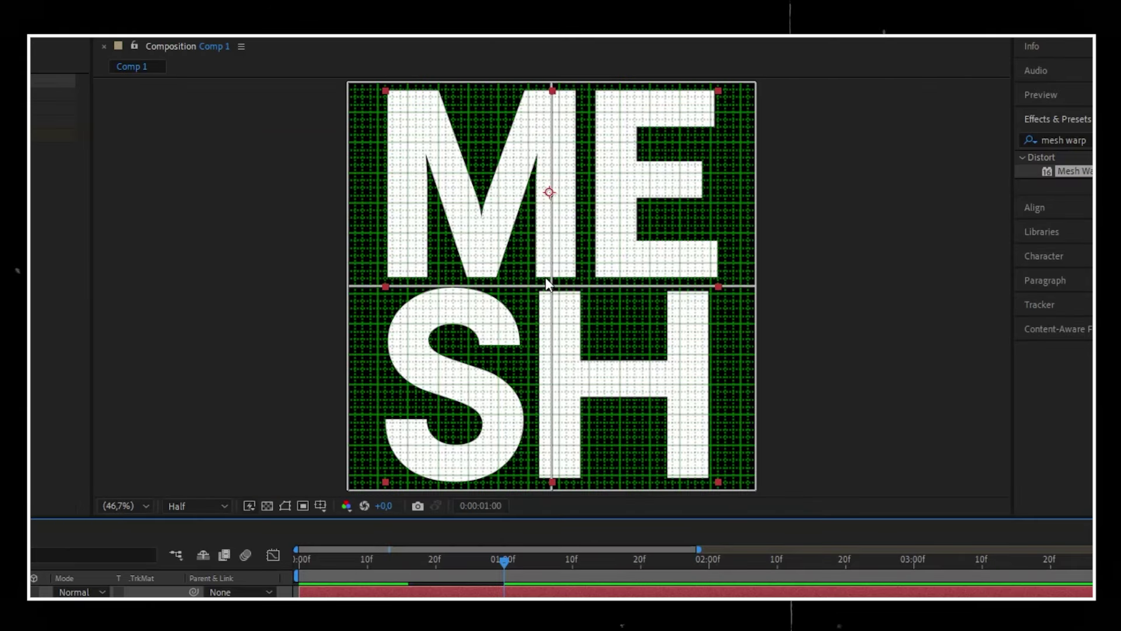
At 1:15, drag the mesh vertices to lower the ME/SH divide, stretching ME
{"action": "left_click", "coordinate": [552, 490]}
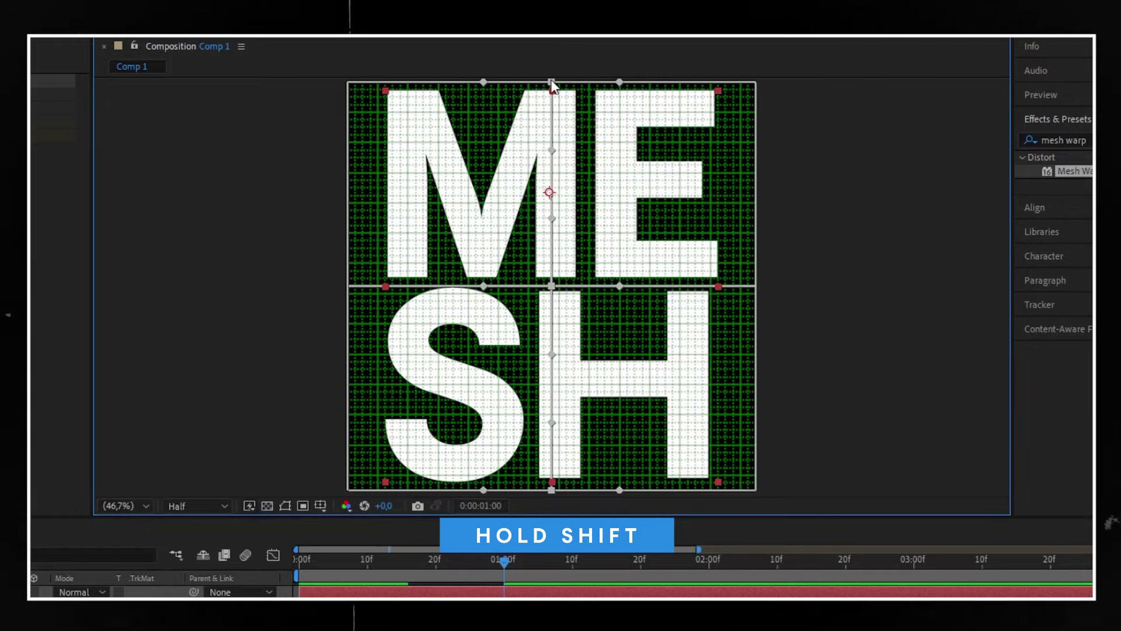
{"action": "left_click_drag", "start_coordinate": [554, 290], "coordinate": [651, 287]}
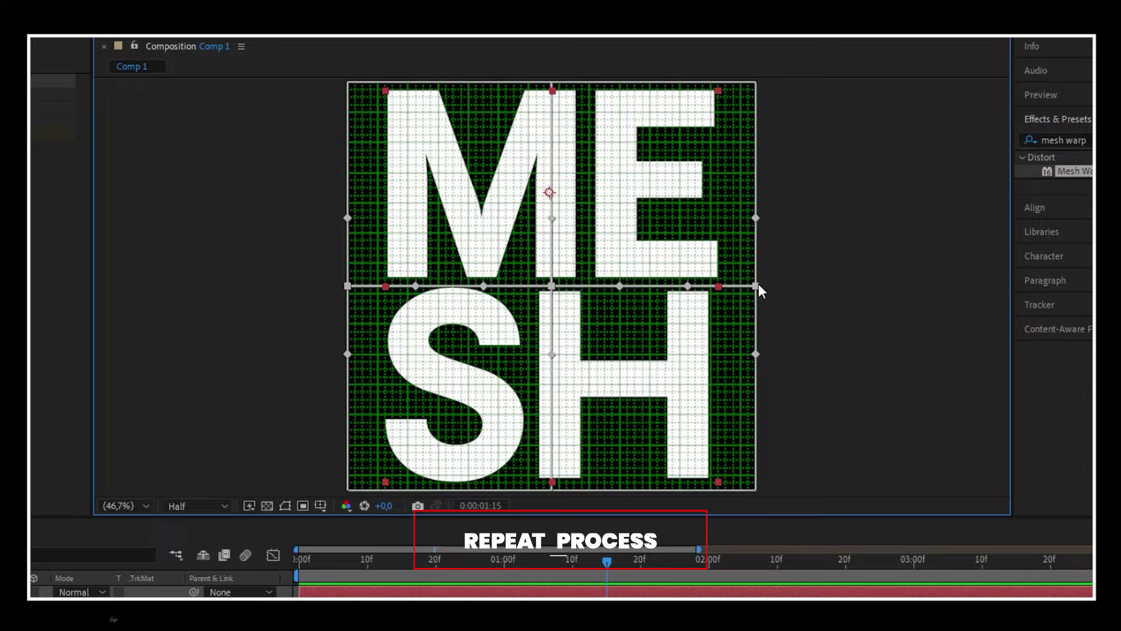
{"action": "left_click_drag", "start_coordinate": [551, 286], "coordinate": [554, 385]}
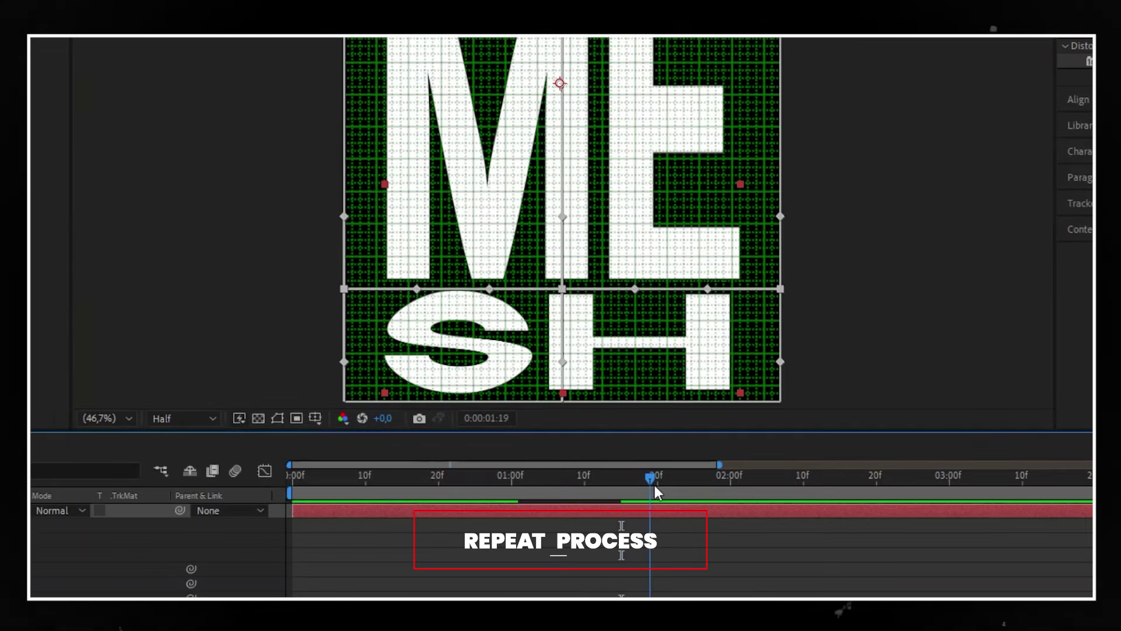
At 2 seconds, reset the mesh and shift its middle column left, narrowing M and S
{"action": "left_click_drag", "start_coordinate": [653, 482], "coordinate": [713, 489]}
{"action": "right_click", "coordinate": [225, 530]}
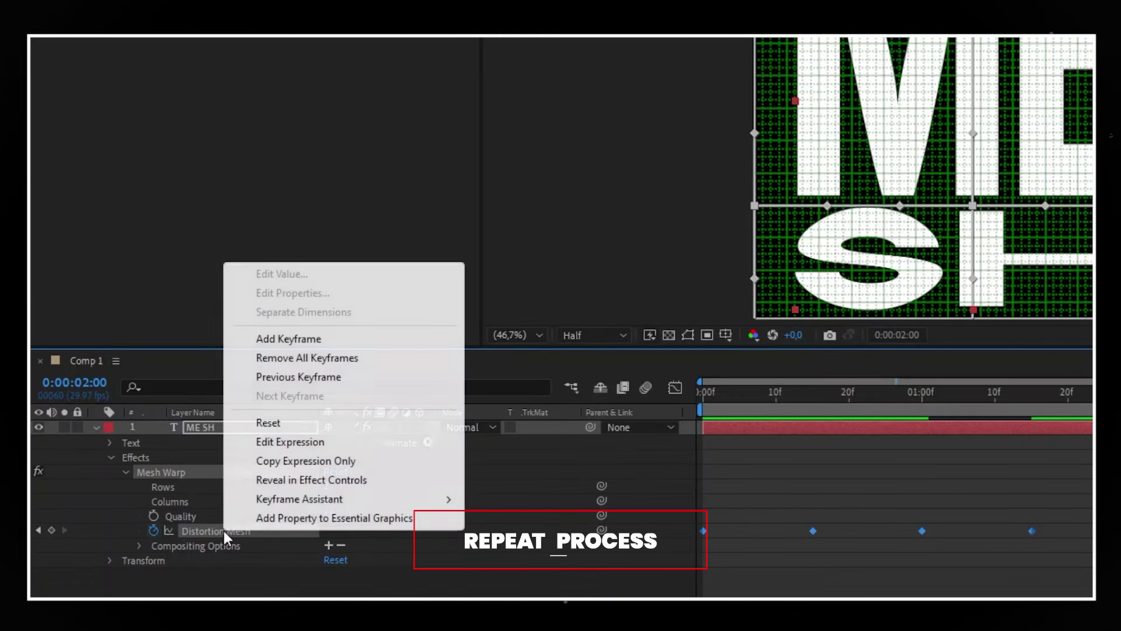
{"action": "left_click", "coordinate": [350, 424]}
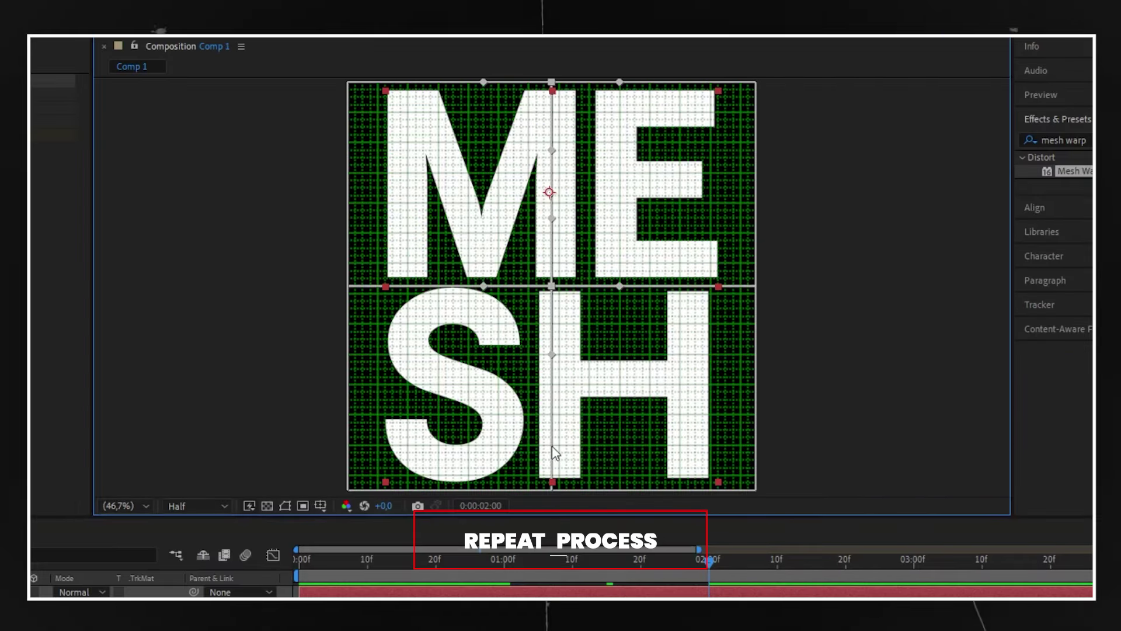
{"action": "left_click_drag", "start_coordinate": [552, 286], "coordinate": [470, 286]}
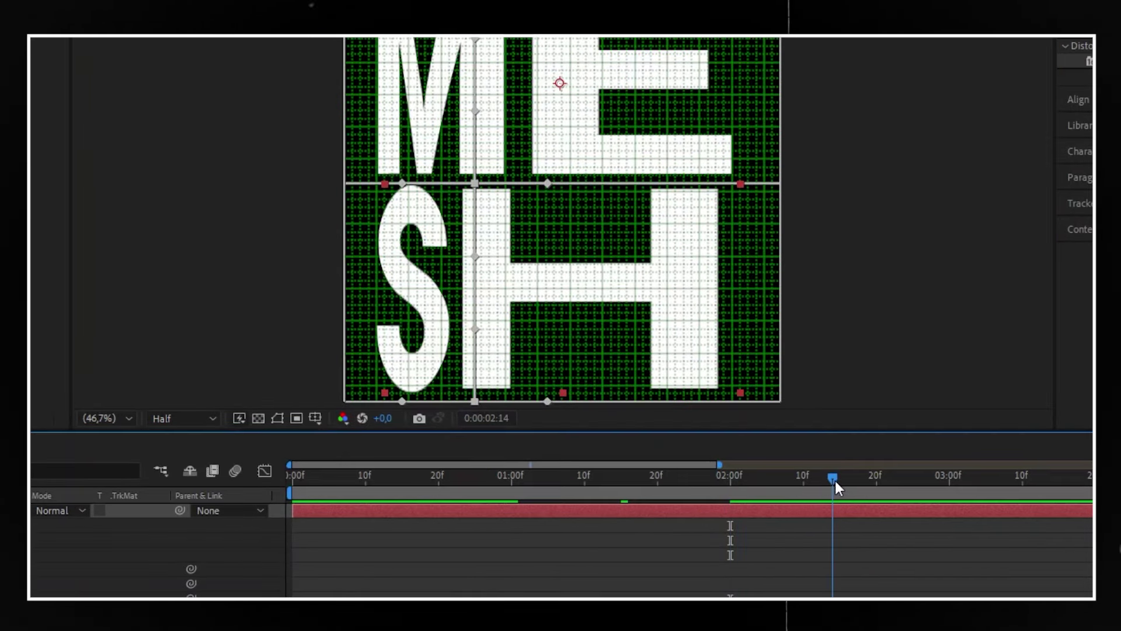
{"action": "left_click_drag", "start_coordinate": [835, 481], "coordinate": [839, 481]}
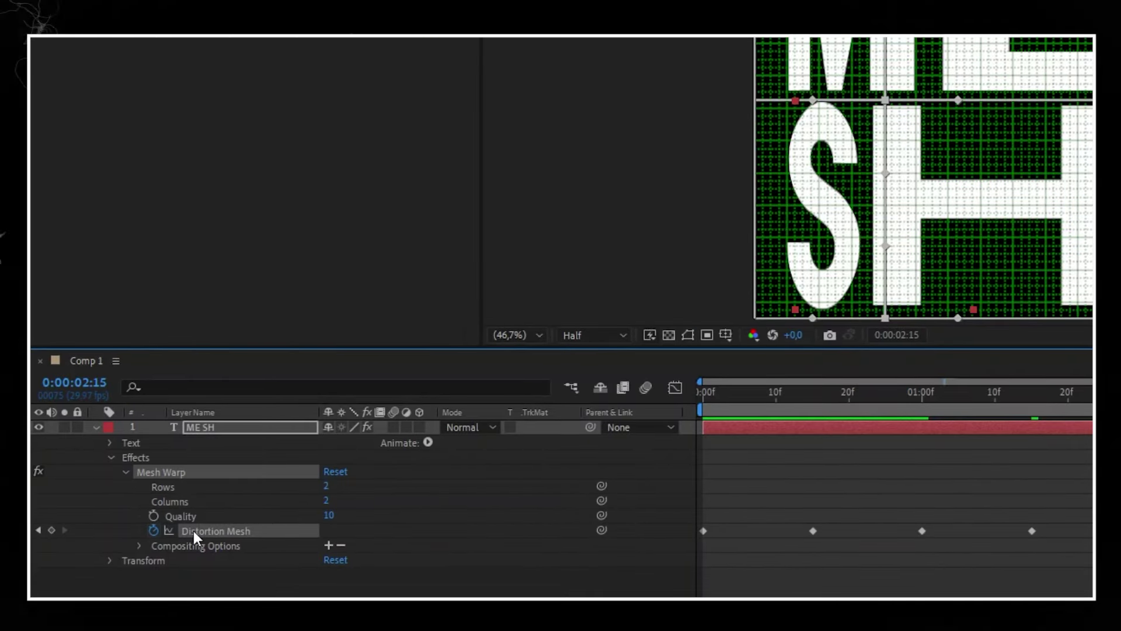
{"action": "right_click", "coordinate": [194, 531]}
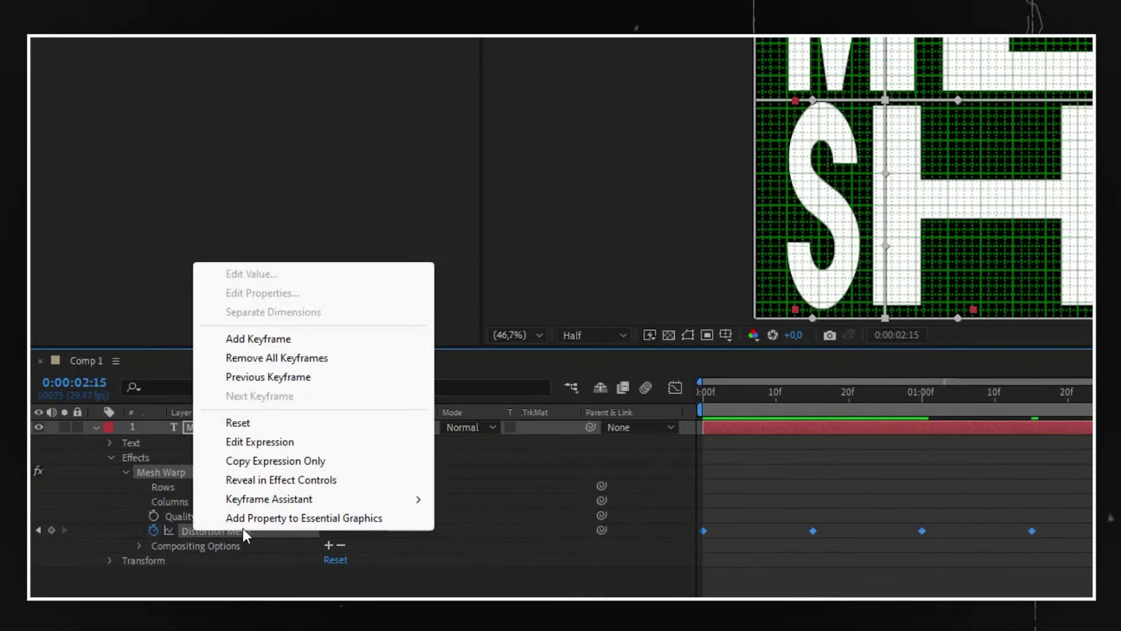
Flatten the mesh at 0:00:02:15 and apply Easy Ease to every Distortion Mesh keyframe
{"action": "left_click", "coordinate": [320, 431]}
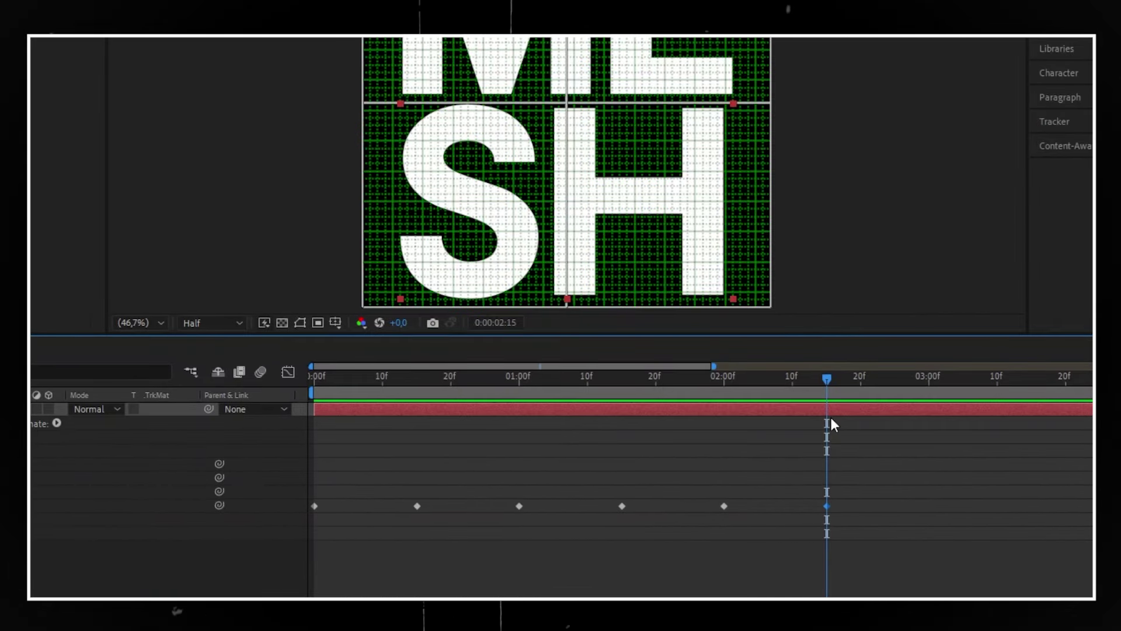
{"action": "left_click_drag", "start_coordinate": [882, 549], "coordinate": [363, 497]}
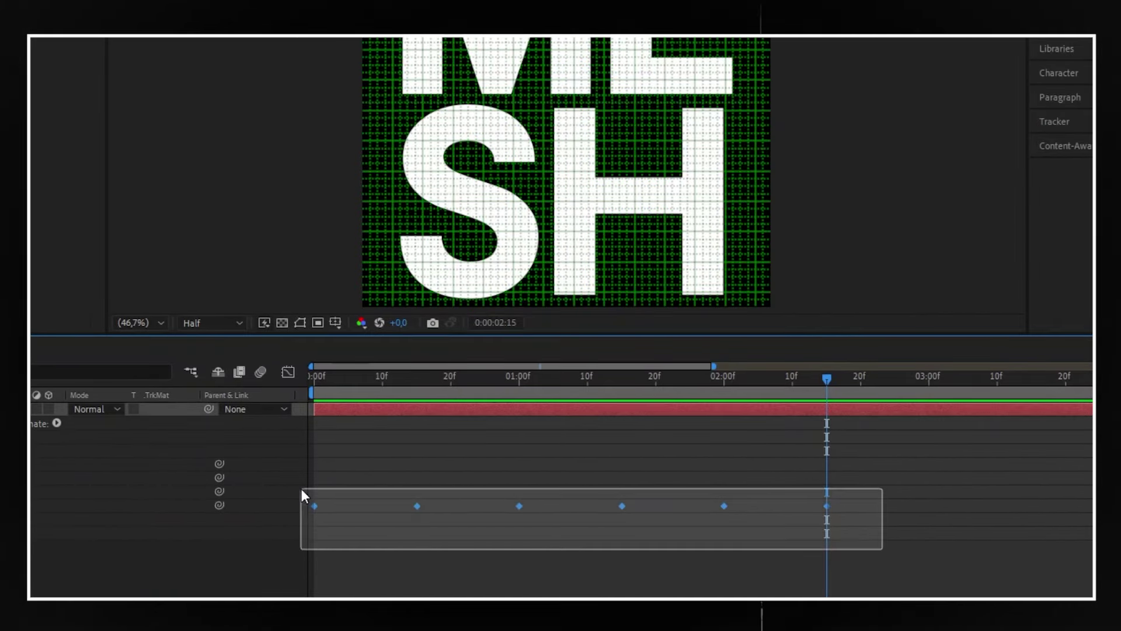
{"action": "right_click", "coordinate": [313, 504]}
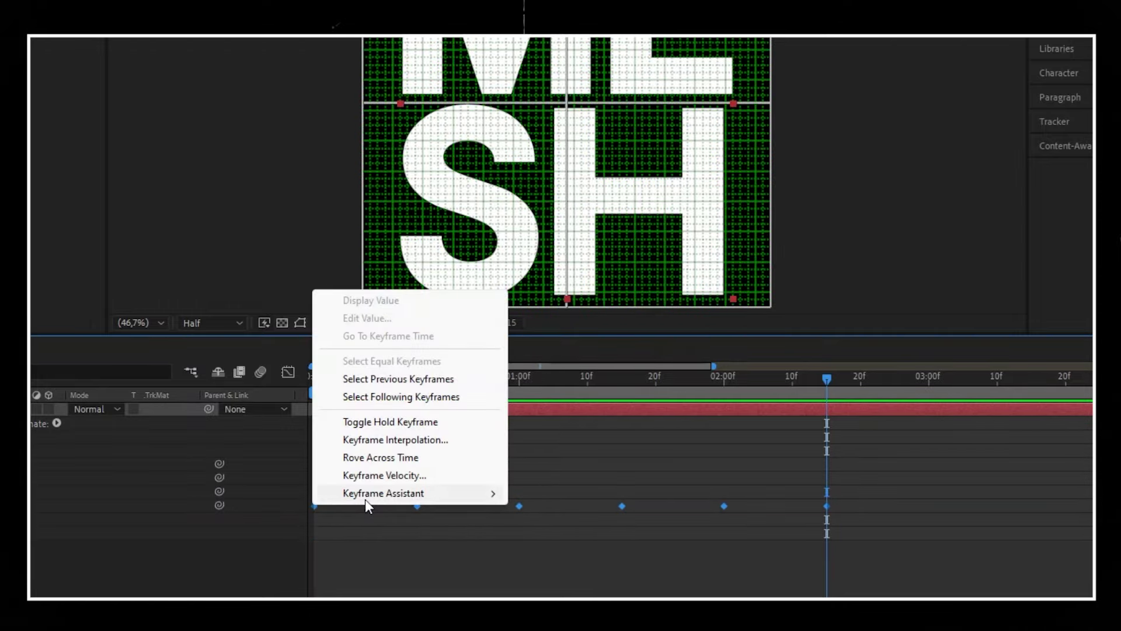
{"action": "mouse_move", "coordinate": [366, 496]}
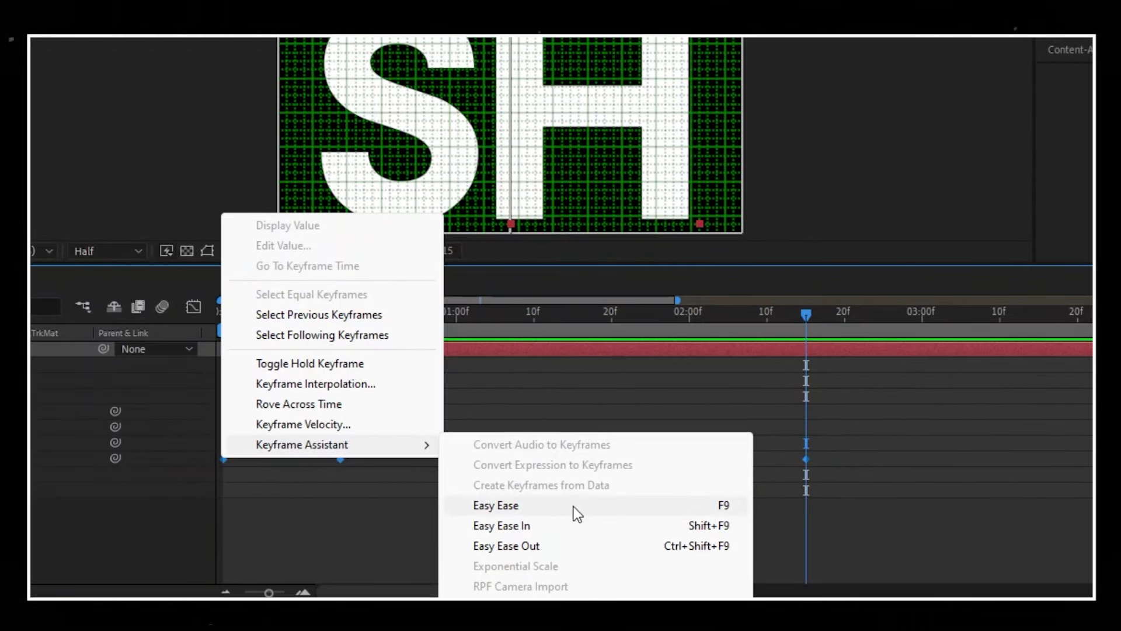
{"action": "left_click", "coordinate": [573, 506]}
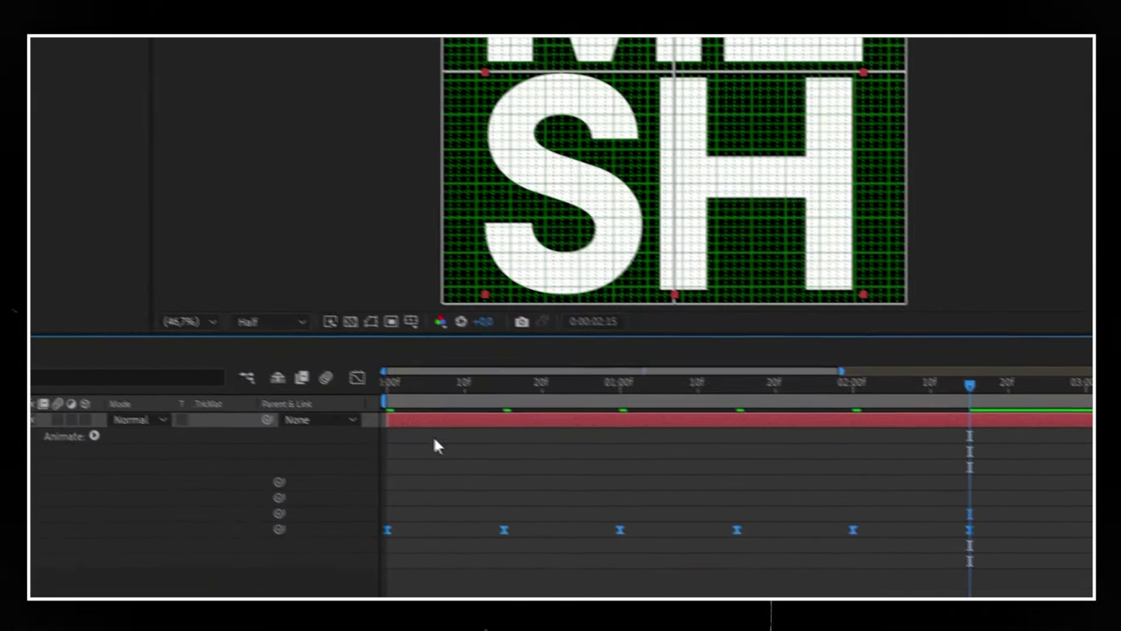
Reshape the Distortion Mesh speed graph into sharp peaks, then preview the snappier warp
{"action": "left_click", "coordinate": [357, 377]}
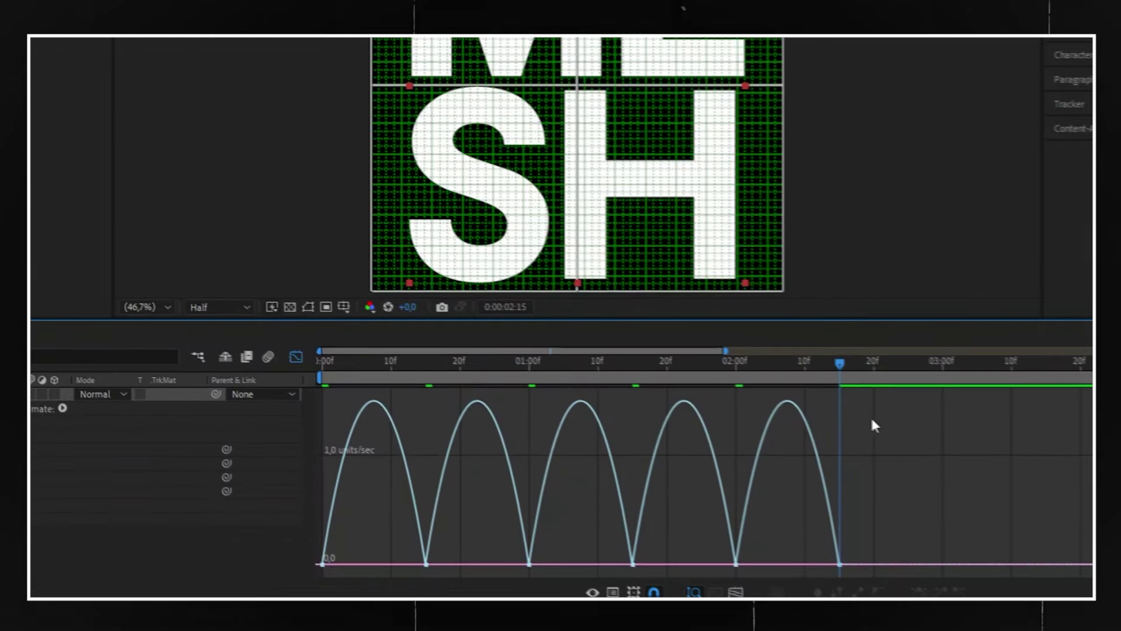
{"action": "right_click", "coordinate": [890, 425]}
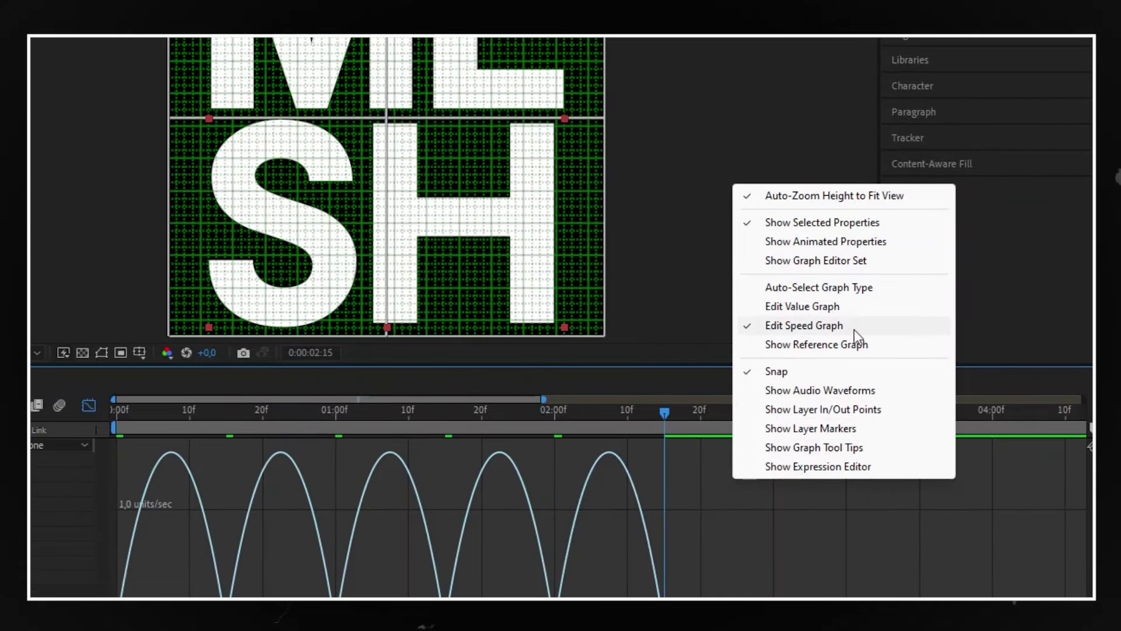
{"action": "left_click", "coordinate": [831, 327]}
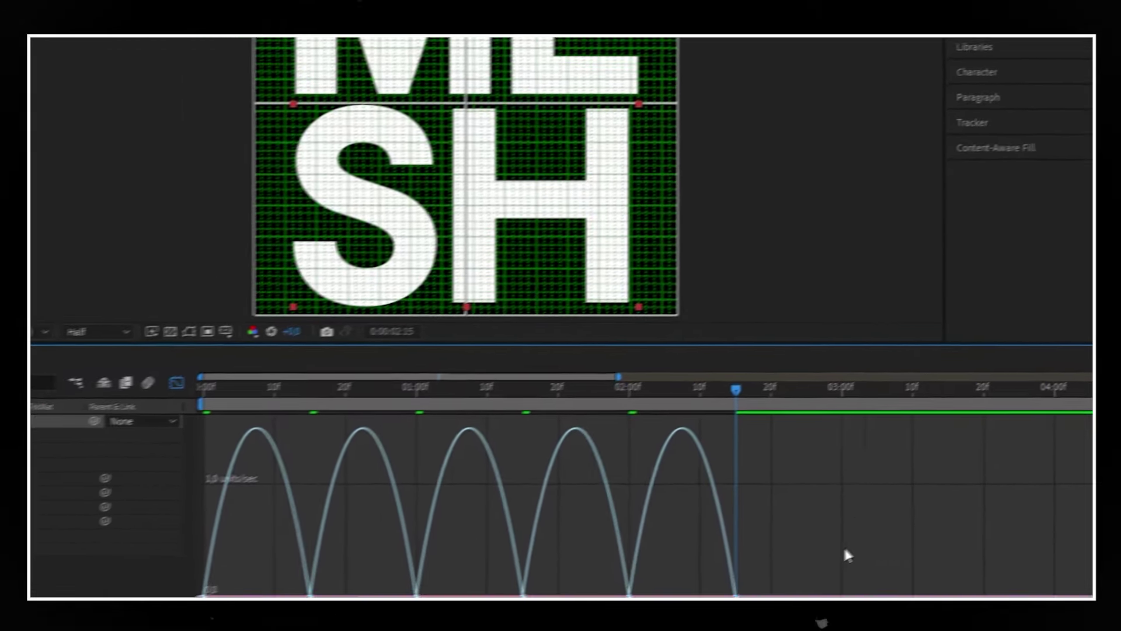
{"action": "mouse_move", "coordinate": [924, 527]}
{"action": "left_mouse_down"}
{"action": "mouse_move", "coordinate": [304, 566]}
{"action": "mouse_move", "coordinate": [390, 560]}
{"action": "left_mouse_up"}
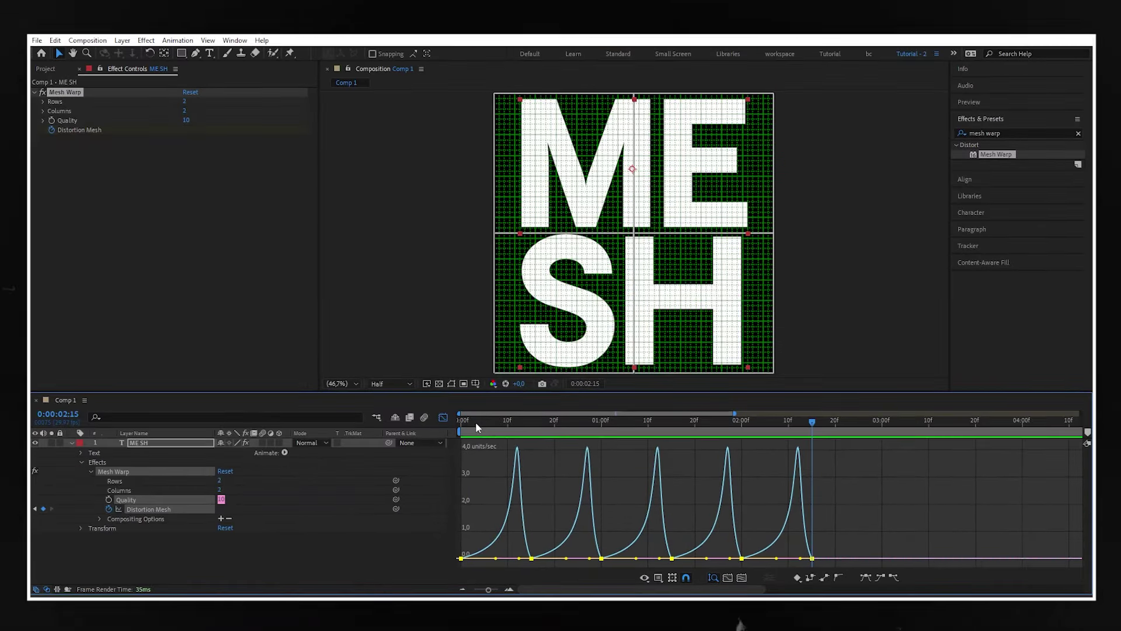
{"action": "key", "text": "space"}
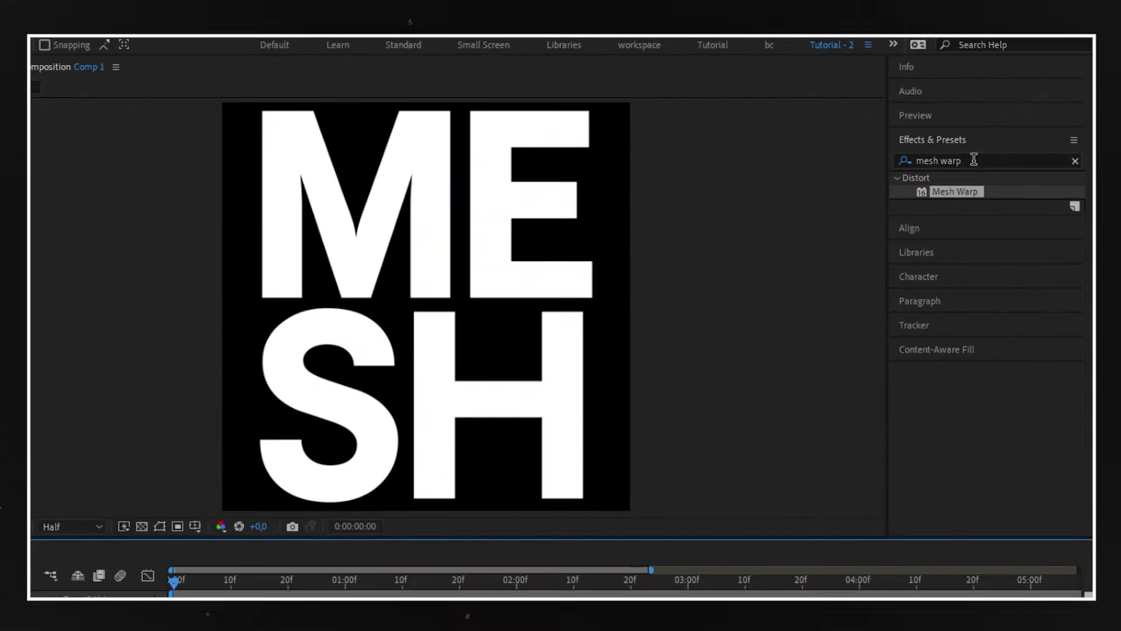
Apply Gradient Ramp to ME SH and enable keyframes for its Start Color and End Color
{"action": "left_click", "coordinate": [973, 160]}
{"action": "type", "text": "gradient"}
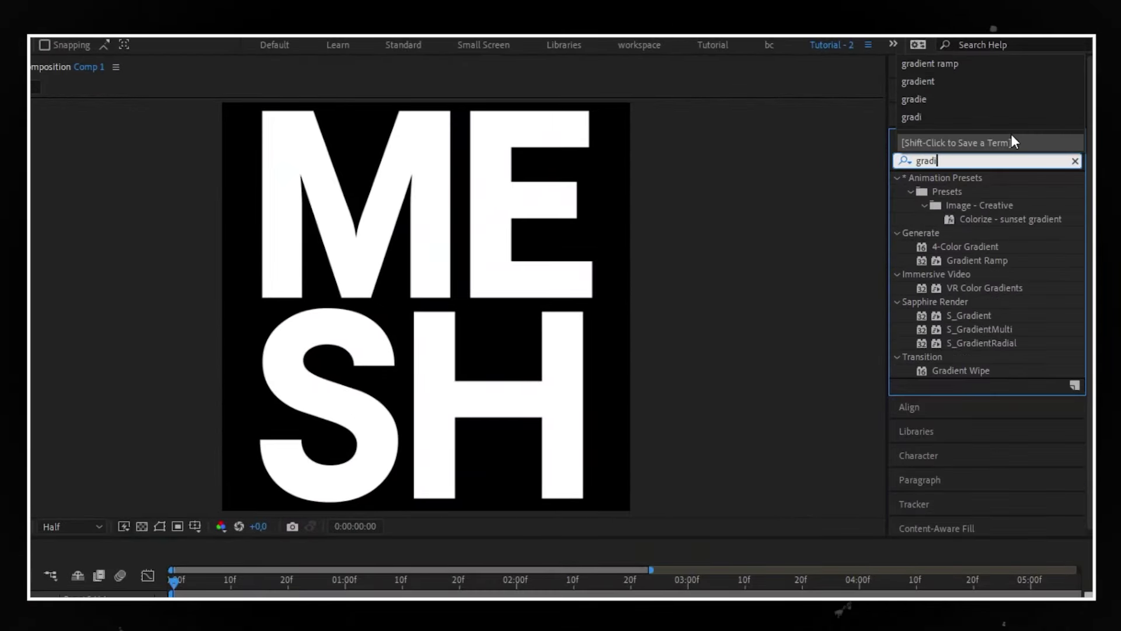
{"action": "type", "text": " ramp"}
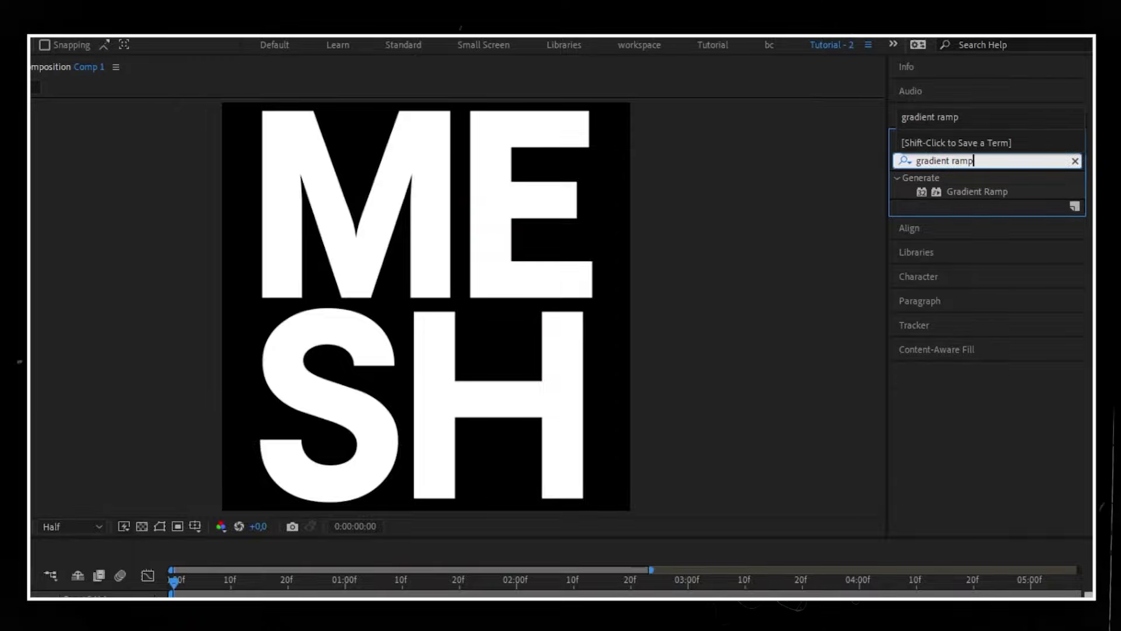
{"action": "left_click", "coordinate": [986, 192]}
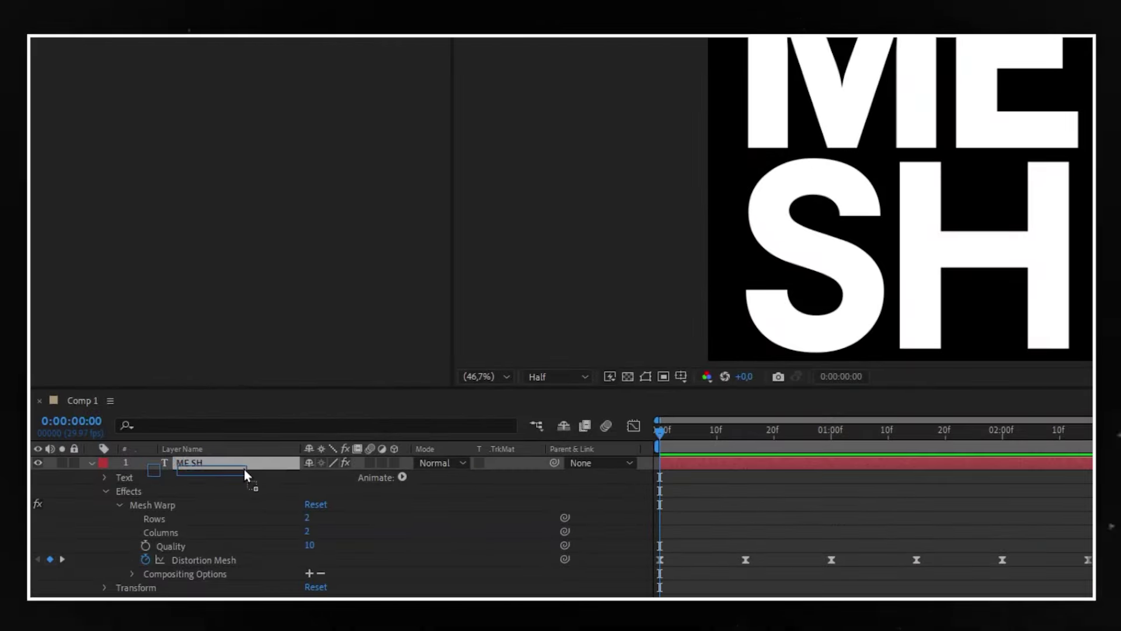
{"action": "left_click_drag", "start_coordinate": [244, 469], "coordinate": [243, 468]}
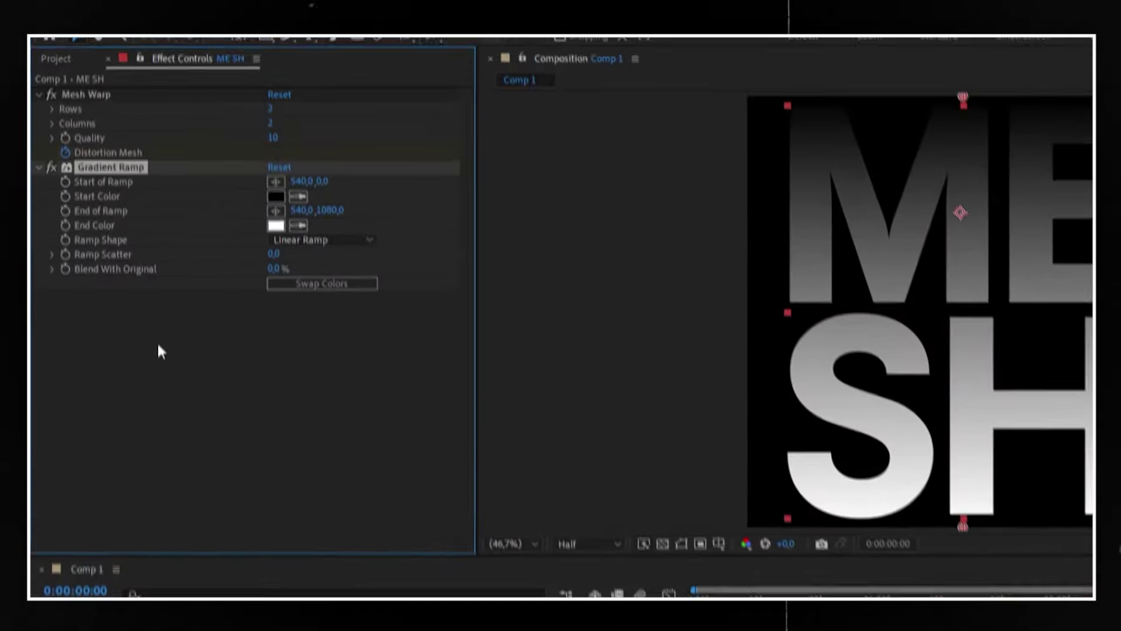
{"action": "left_click", "coordinate": [67, 229]}
{"action": "left_click", "coordinate": [65, 258]}
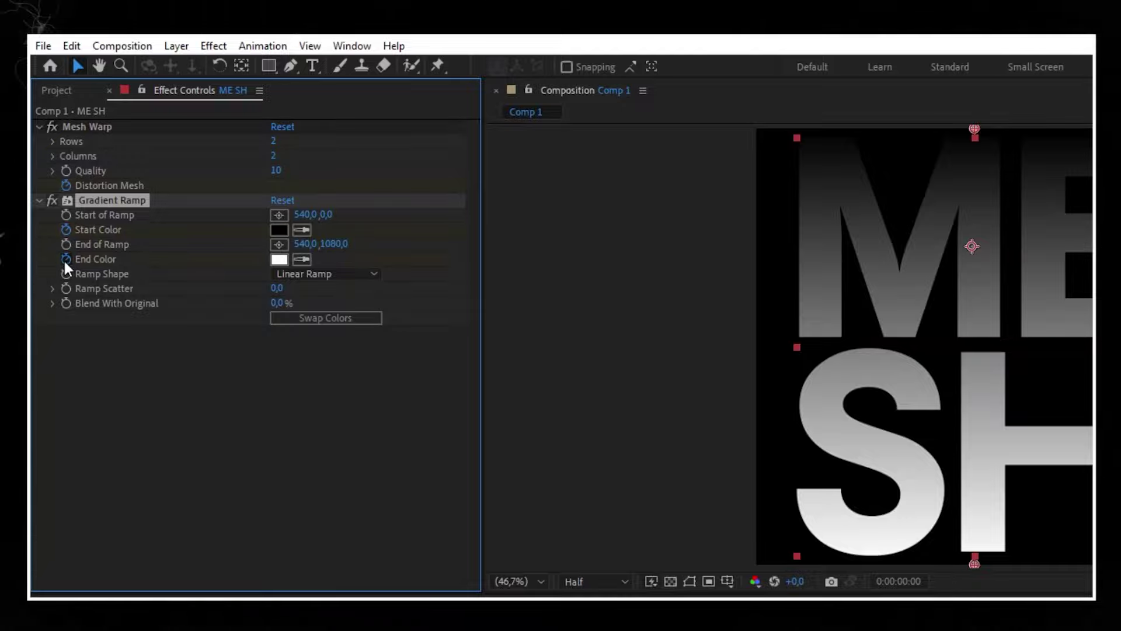
Set the gradient Start Color to blue 2B26EC
{"action": "left_click", "coordinate": [279, 229]}
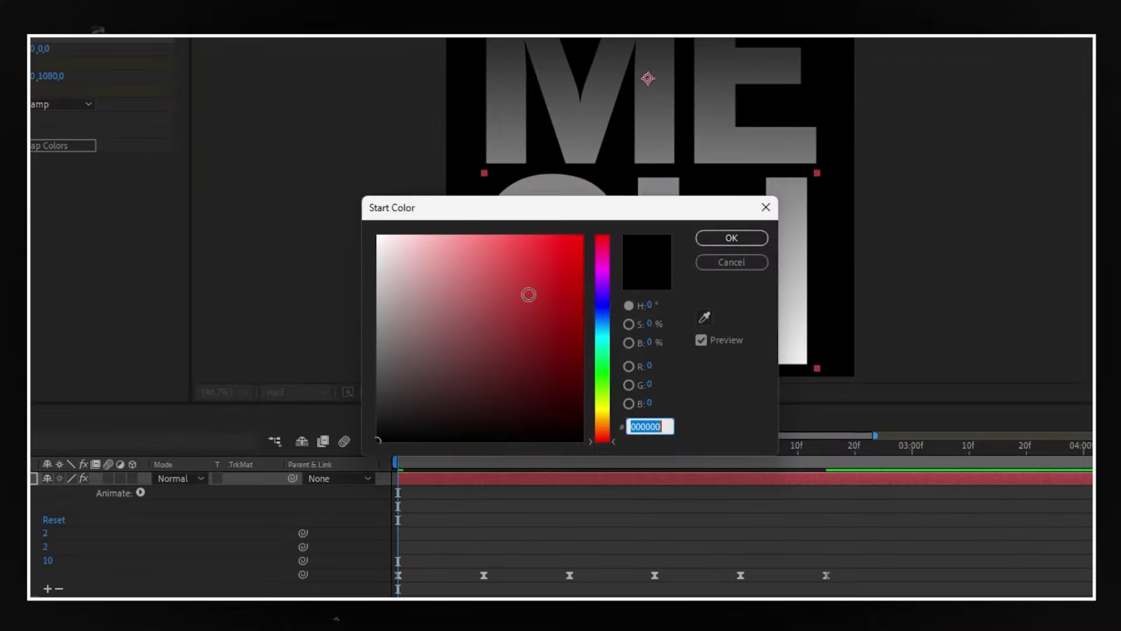
{"action": "left_click", "coordinate": [606, 306]}
{"action": "left_click", "coordinate": [550, 250]}
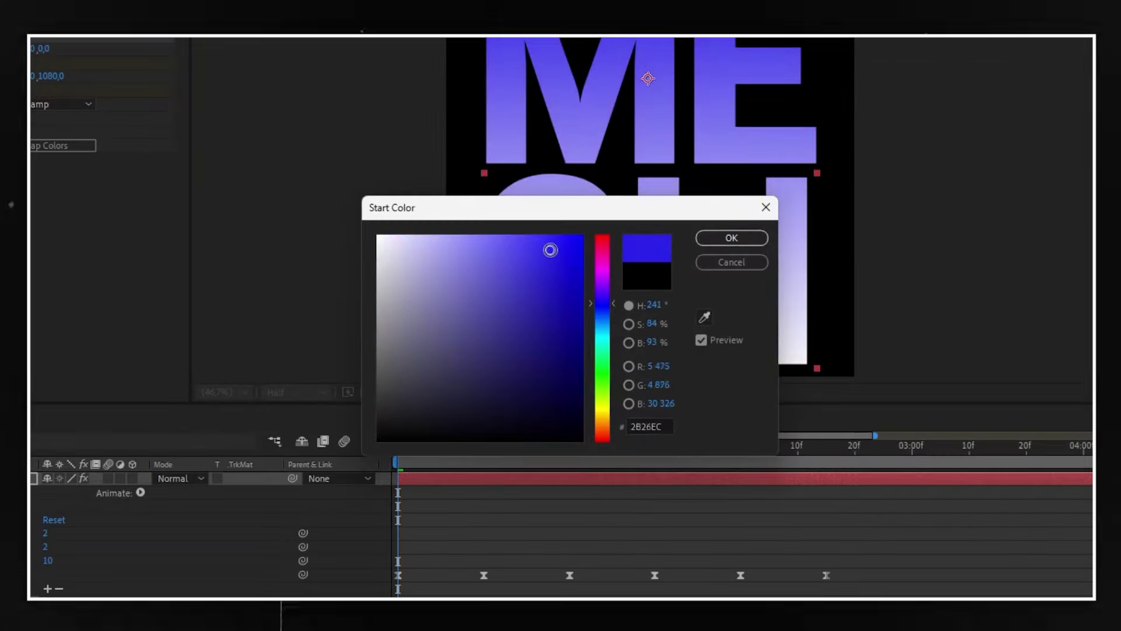
{"action": "left_click", "coordinate": [731, 238]}
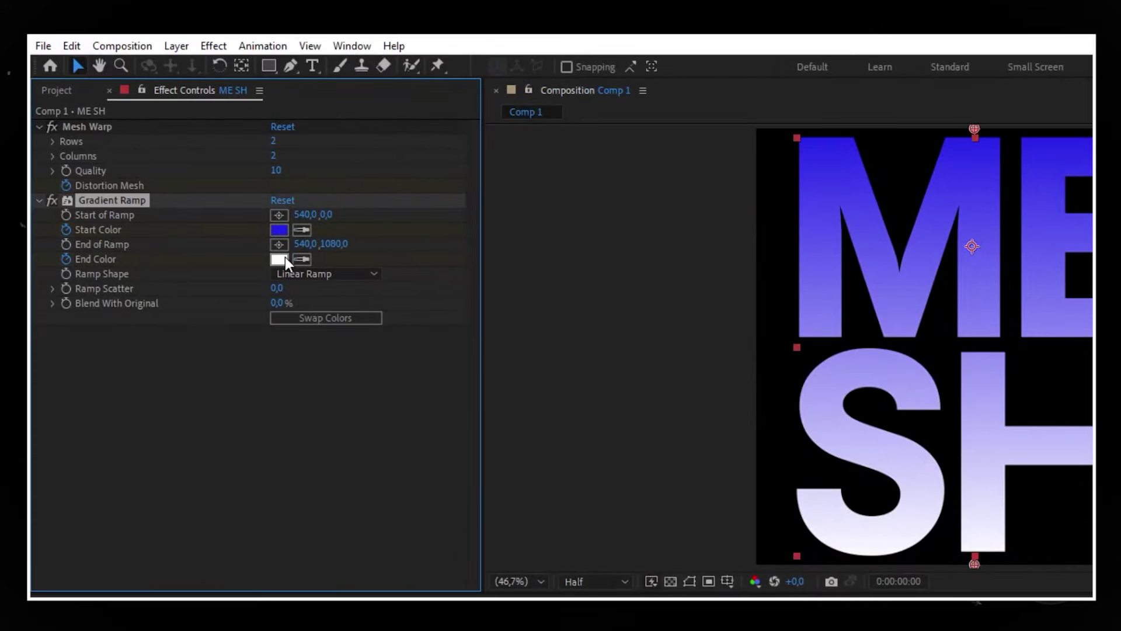
Set the End Color to cyan 16E3EA and move the time to 0:00:00:15
{"action": "left_click", "coordinate": [283, 258]}
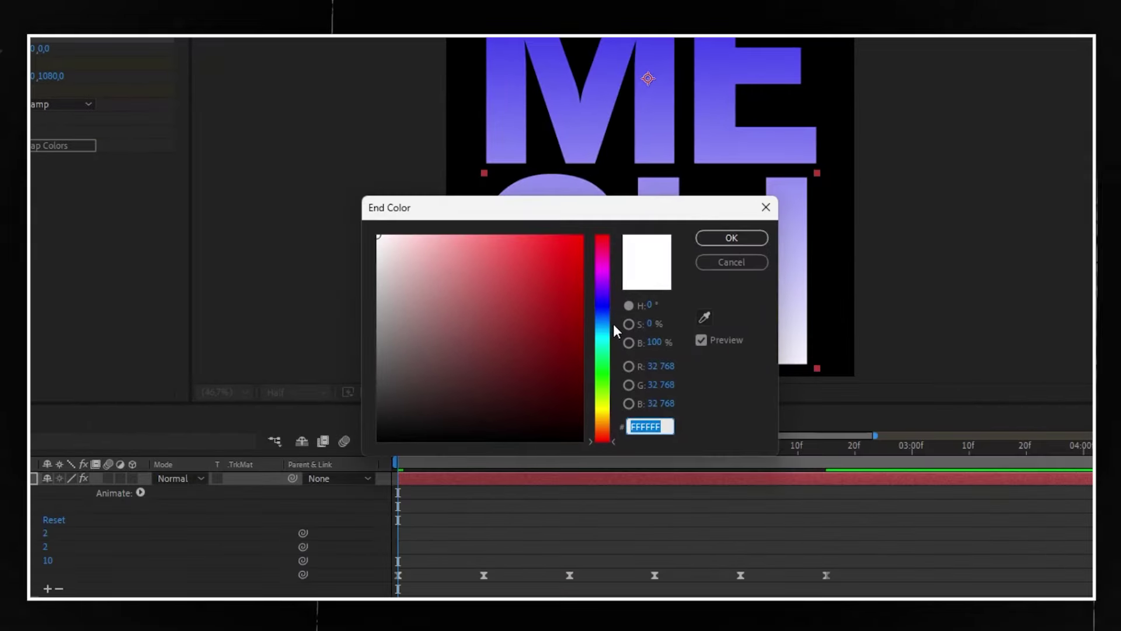
{"action": "left_click", "coordinate": [602, 332]}
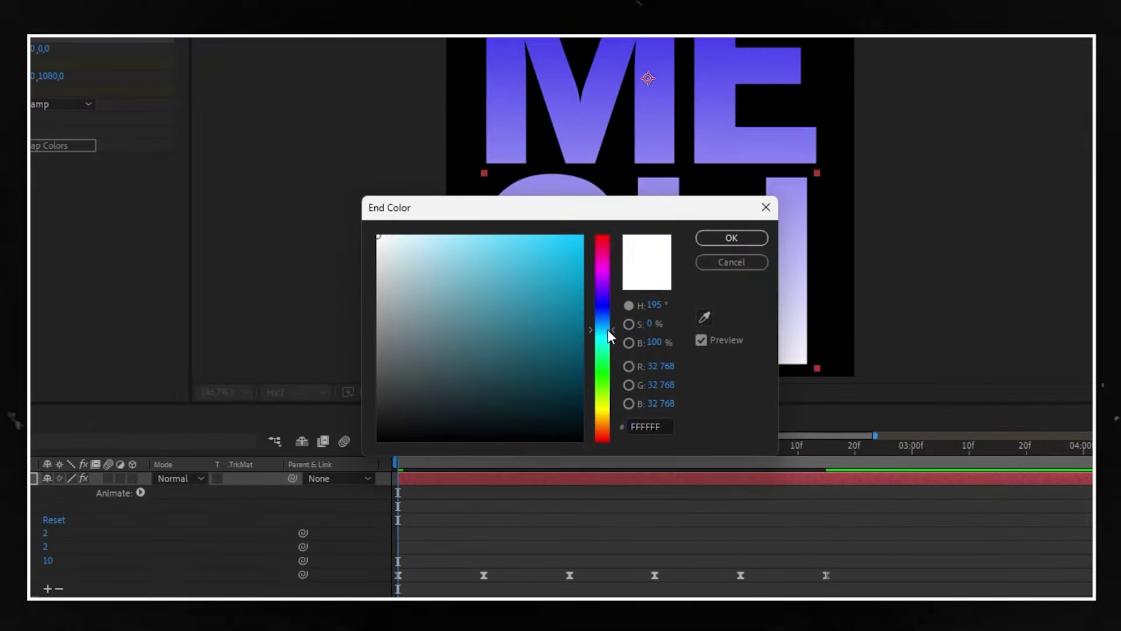
{"action": "left_click", "coordinate": [547, 274]}
{"action": "left_click", "coordinate": [563, 257]}
{"action": "left_click_drag", "start_coordinate": [611, 334], "coordinate": [611, 336]}
{"action": "left_click", "coordinate": [563, 251]}
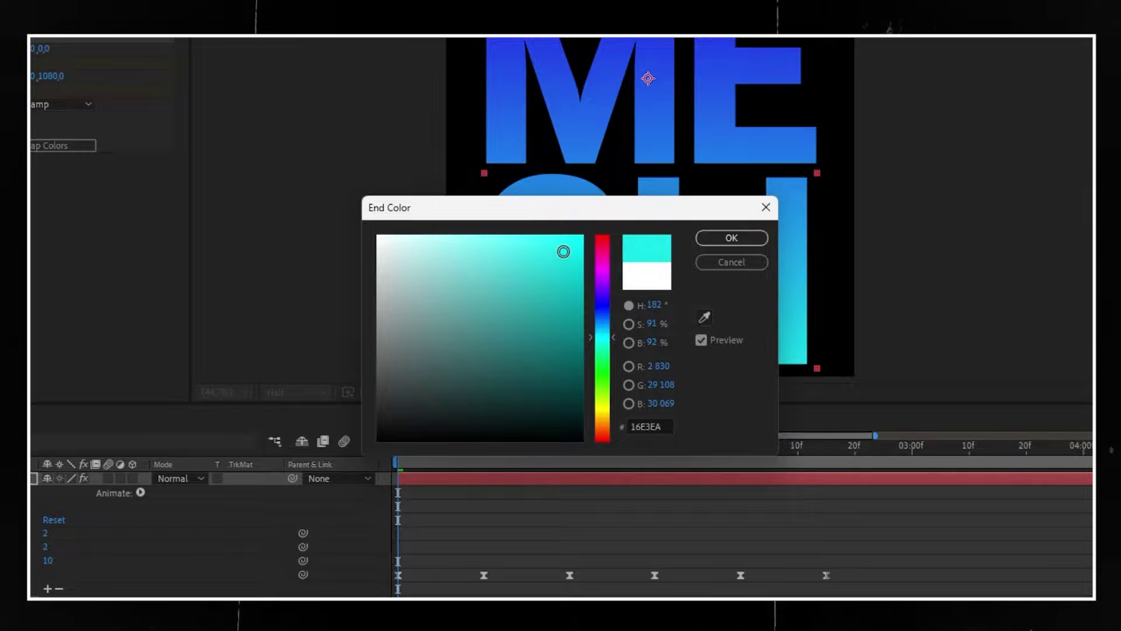
{"action": "left_click", "coordinate": [727, 238]}
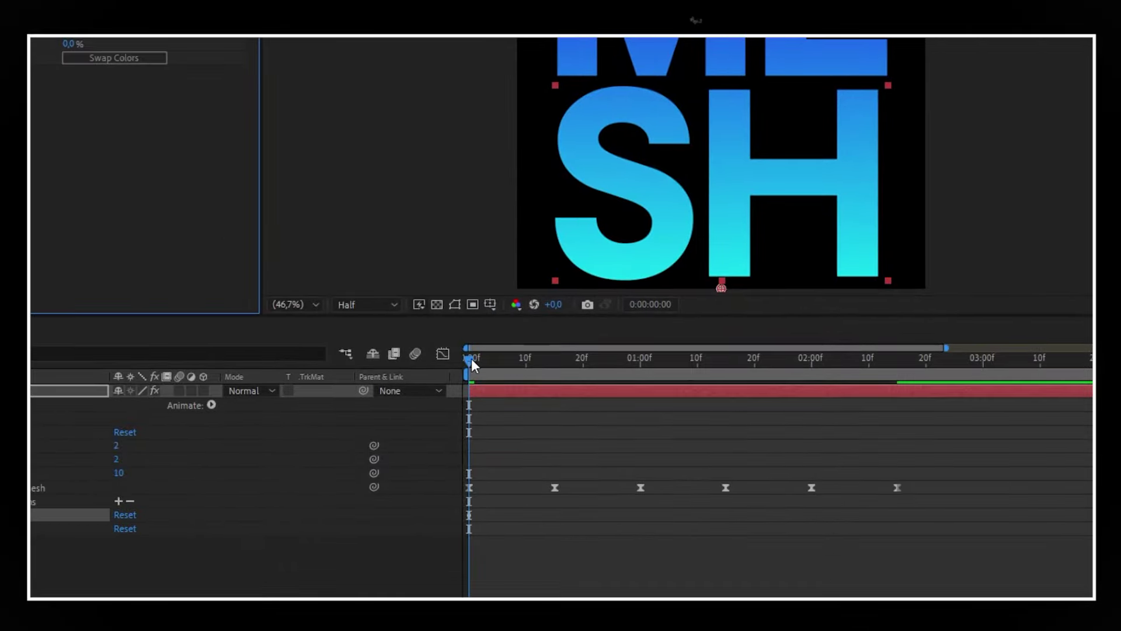
{"action": "left_click_drag", "start_coordinate": [513, 366], "coordinate": [555, 364]}
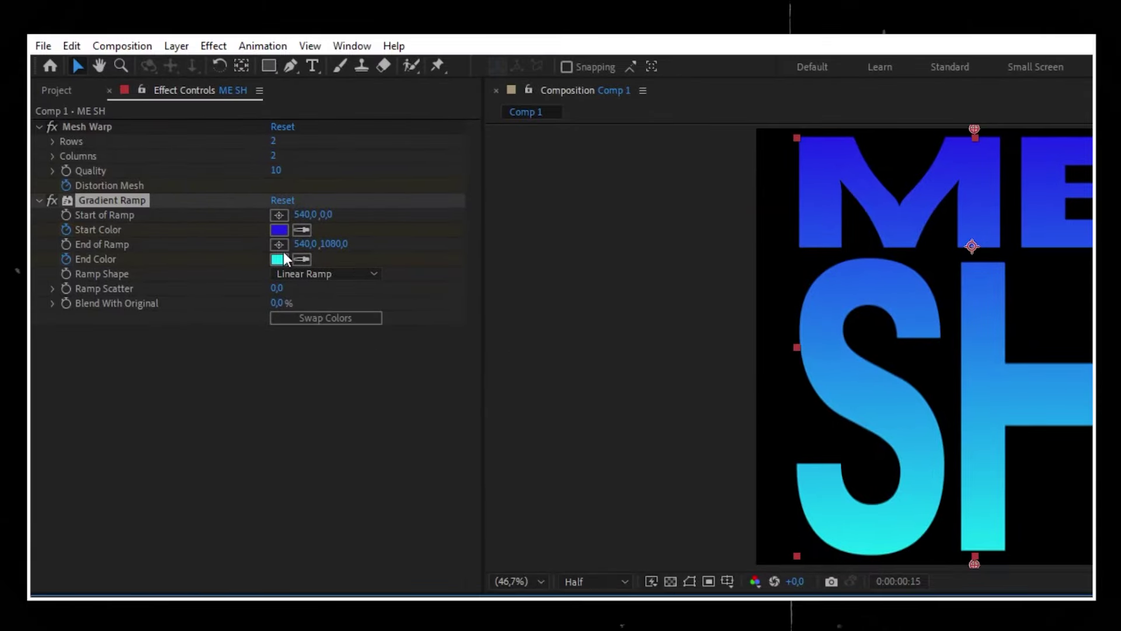
At 15 frames, change the gradient Start Color to a saturated red
{"action": "left_click", "coordinate": [279, 232]}
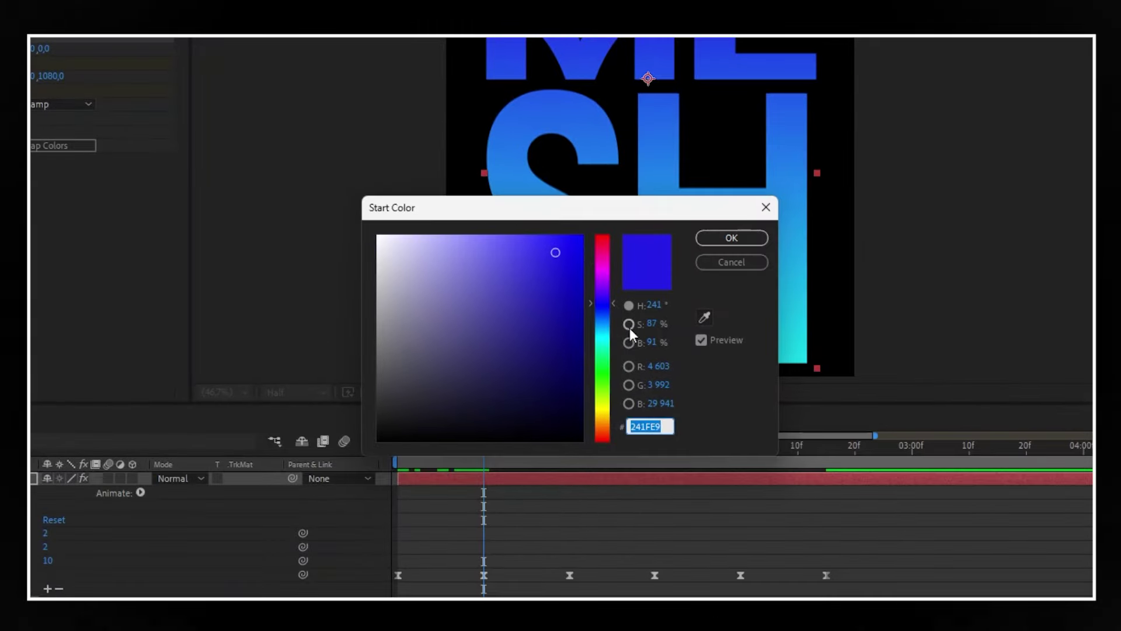
{"action": "left_click_drag", "start_coordinate": [608, 277], "coordinate": [602, 241]}
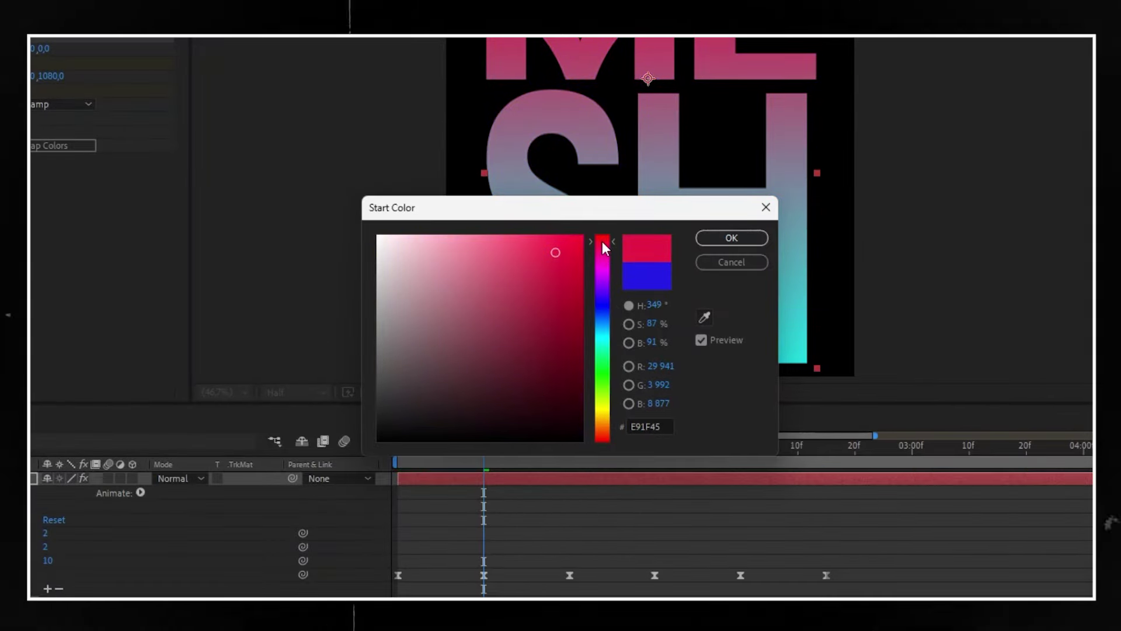
{"action": "left_click", "coordinate": [571, 252]}
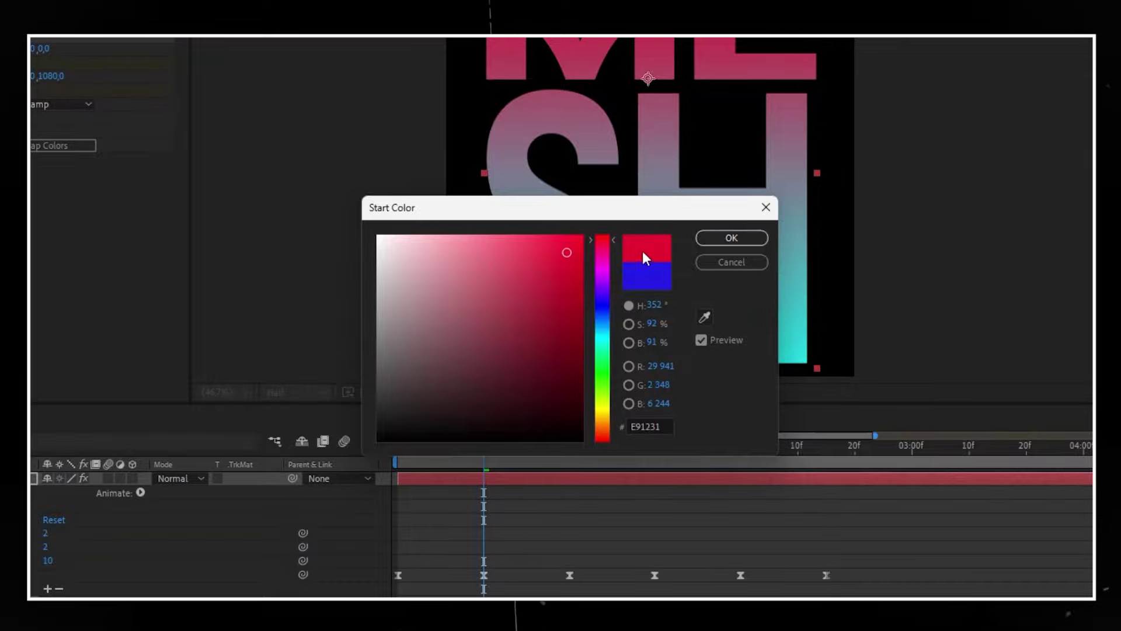
{"action": "left_click", "coordinate": [759, 240]}
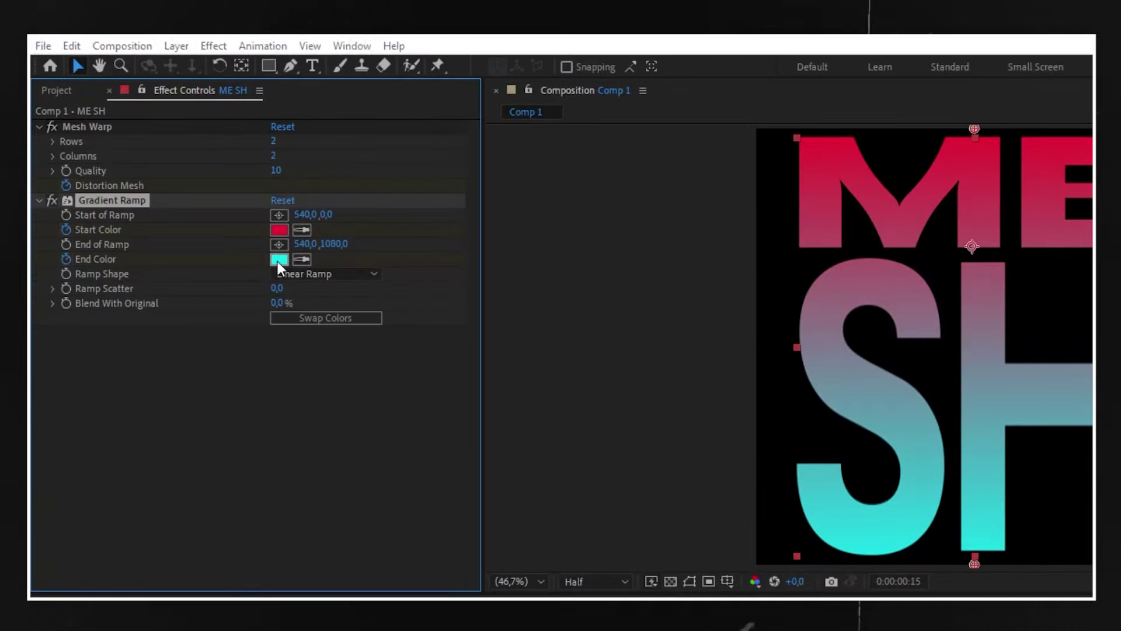
Make the End Color gold at 15 frames, then set a blue end colour at 1 second
{"action": "left_click", "coordinate": [278, 261]}
{"action": "left_click", "coordinate": [610, 405]}
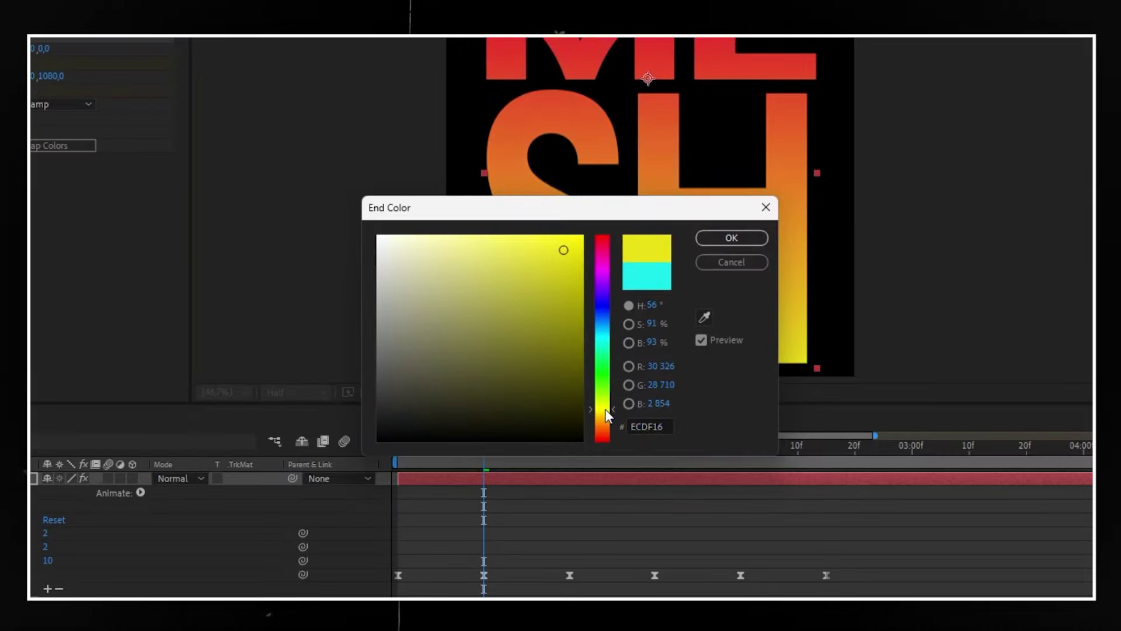
{"action": "left_click", "coordinate": [601, 415]}
{"action": "left_click", "coordinate": [560, 259]}
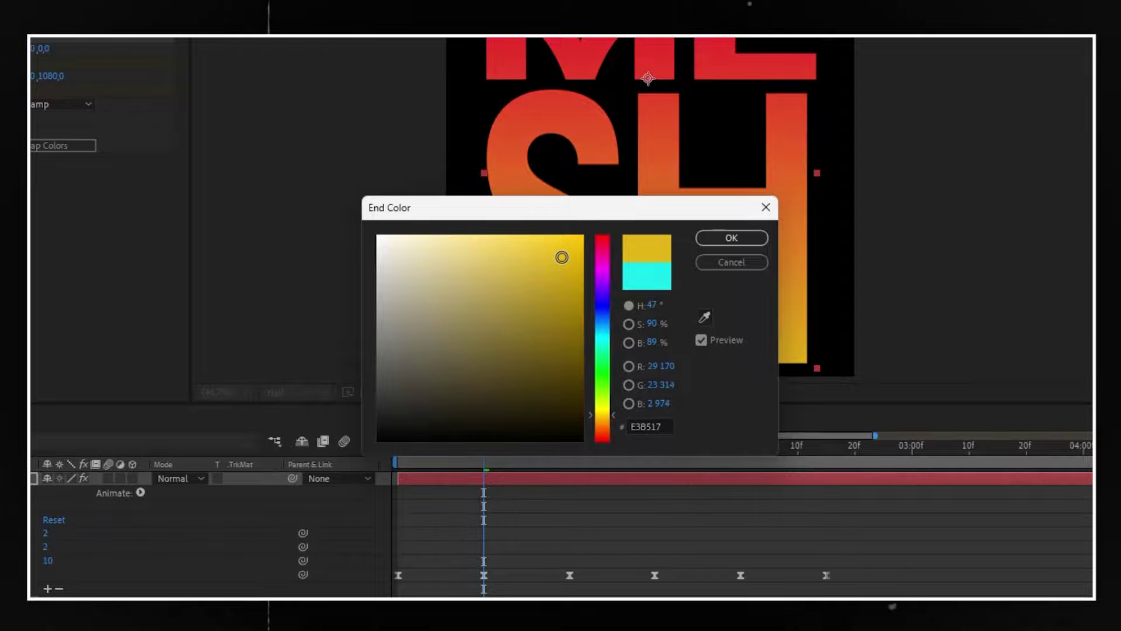
{"action": "left_click_drag", "start_coordinate": [560, 259], "coordinate": [567, 255]}
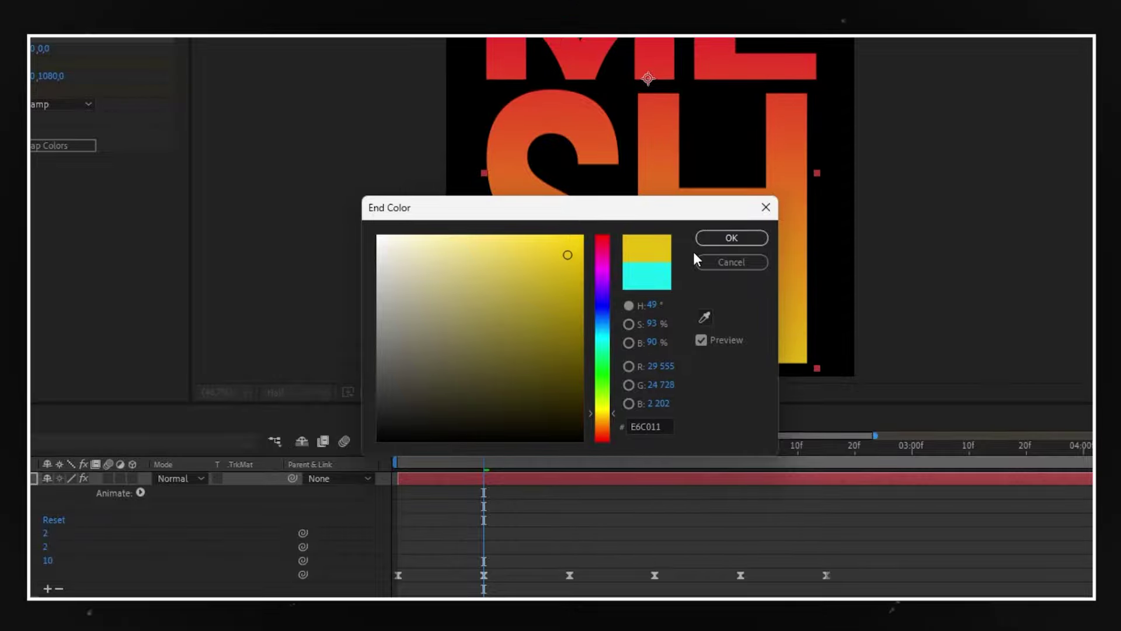
{"action": "left_click", "coordinate": [726, 241]}
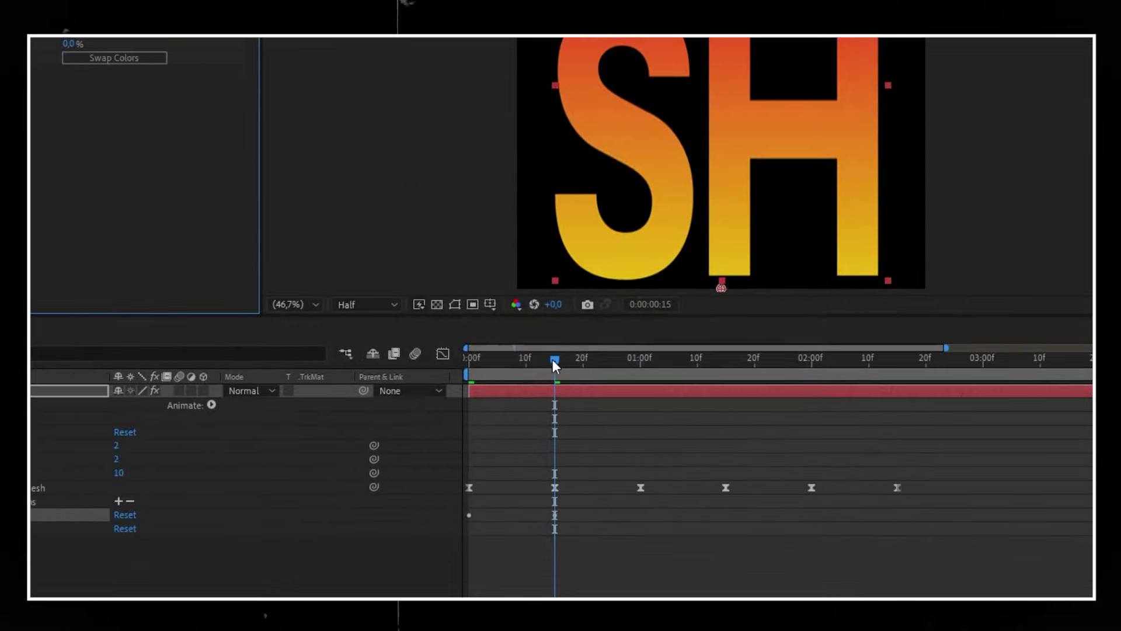
{"action": "left_click_drag", "start_coordinate": [553, 359], "coordinate": [638, 385]}
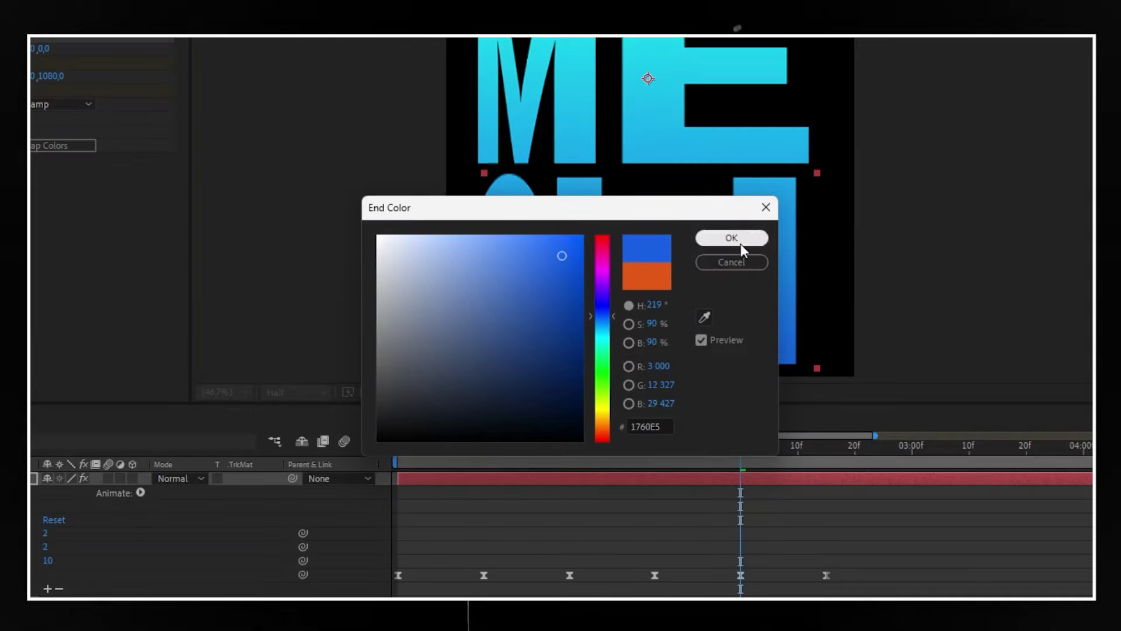
{"action": "left_click", "coordinate": [737, 241]}
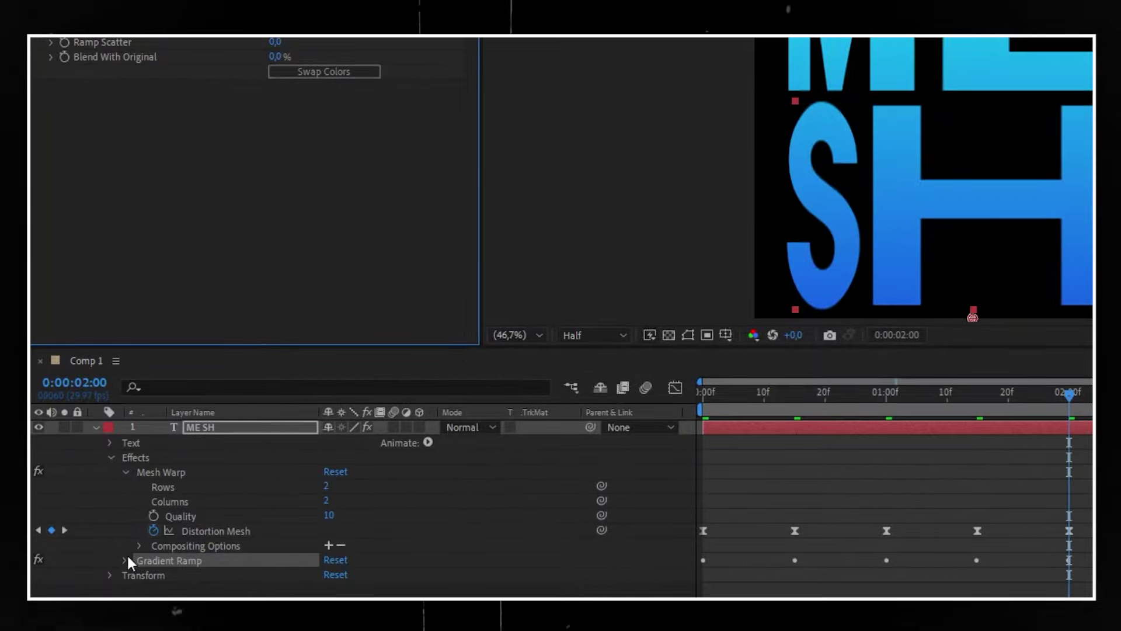
Select and copy the opening Gradient Ramp colour keyframes
{"action": "left_click", "coordinate": [123, 559]}
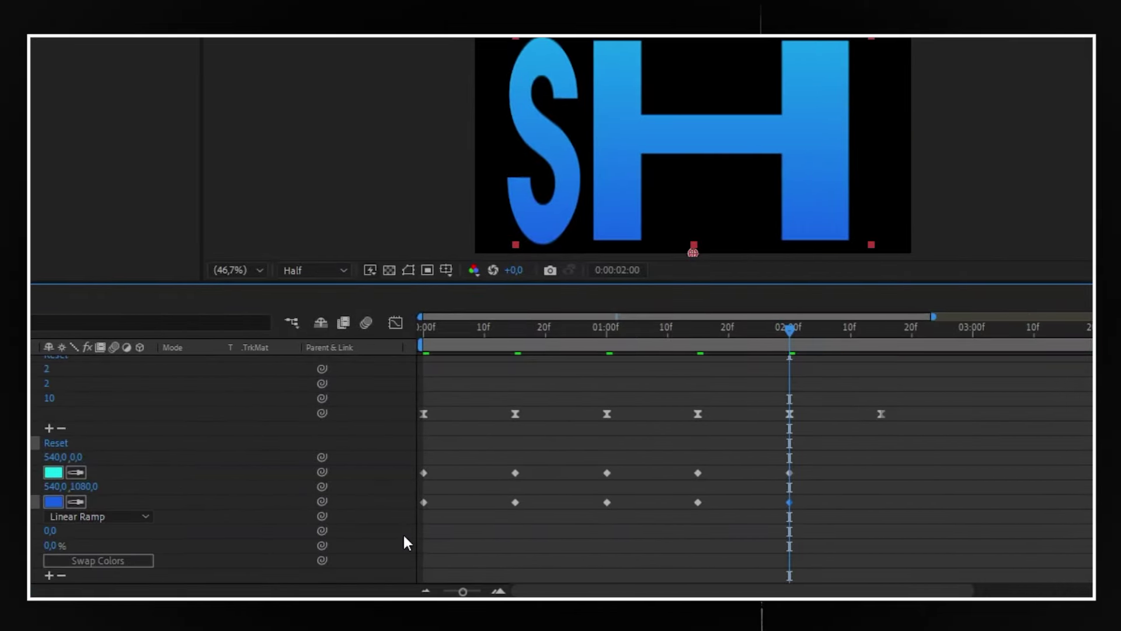
{"action": "left_click_drag", "start_coordinate": [450, 525], "coordinate": [419, 461]}
{"action": "key", "text": "ctrl+c"}
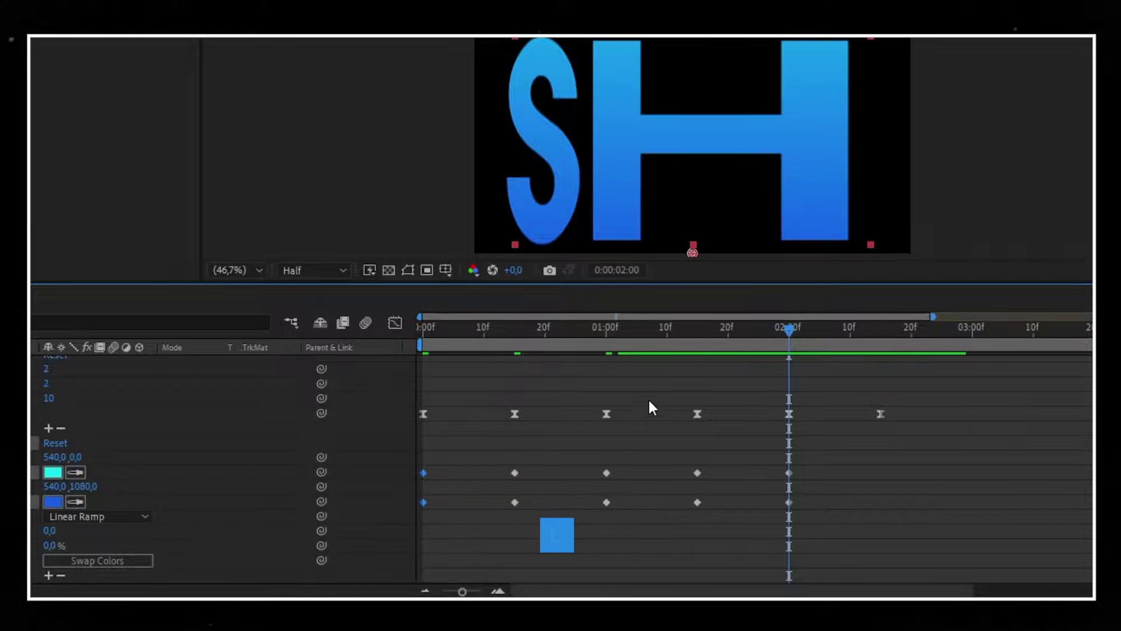
Paste the opening colour keyframes at 0:00:02:15 and select all gradient colour keyframes
{"action": "left_click_drag", "start_coordinate": [786, 330], "coordinate": [882, 332]}
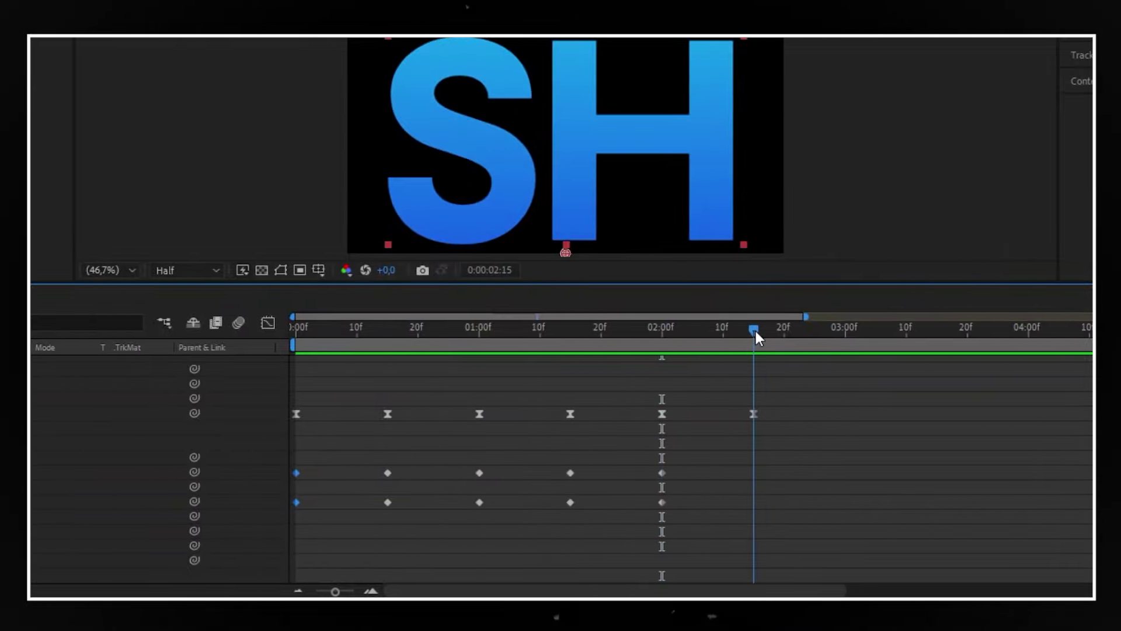
{"action": "key", "text": "ctrl+v"}
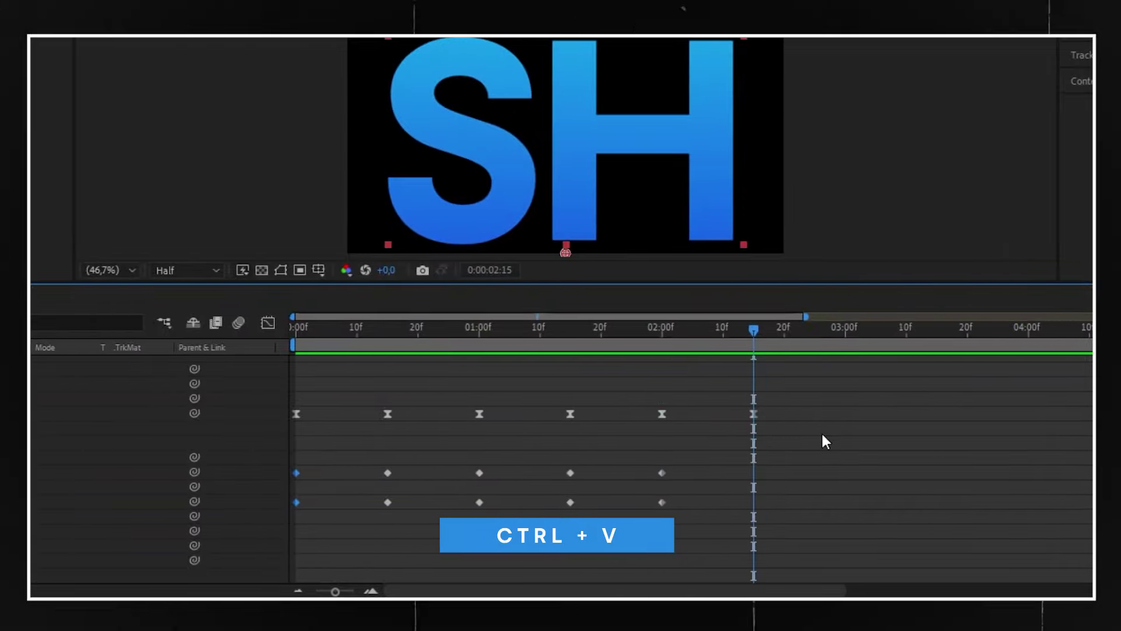
{"action": "key", "text": "ctrl+v"}
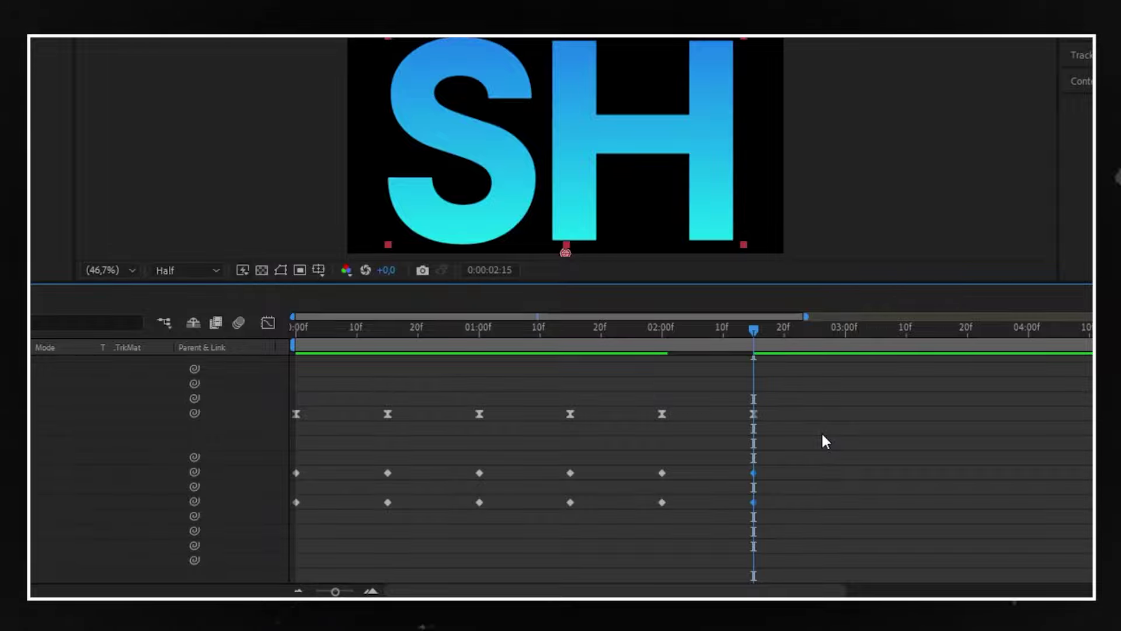
{"action": "left_click_drag", "start_coordinate": [753, 331], "coordinate": [827, 330]}
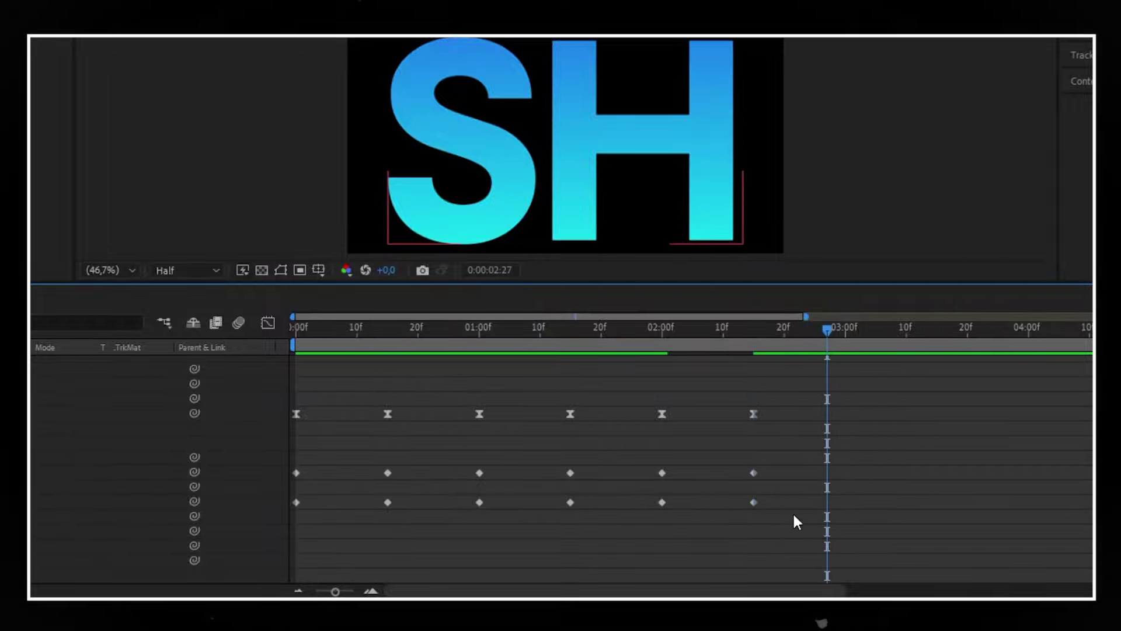
{"action": "left_click_drag", "start_coordinate": [793, 519], "coordinate": [290, 462]}
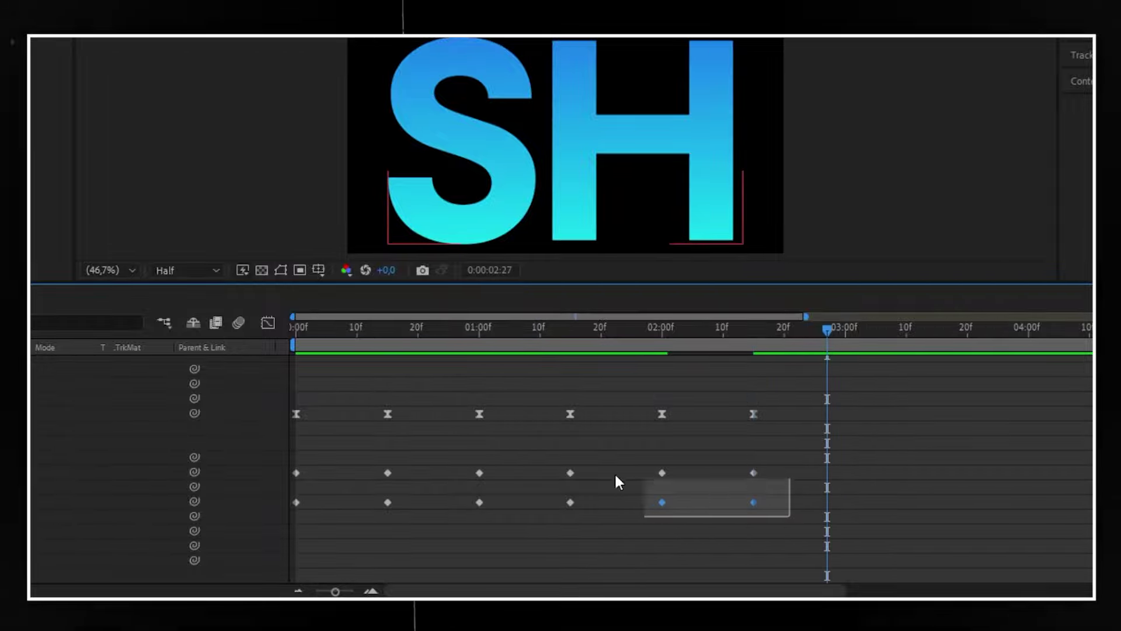
Apply Easy Ease to the selected Gradient Ramp colour keyframes
{"action": "right_click", "coordinate": [293, 467]}
{"action": "mouse_move", "coordinate": [310, 464]}
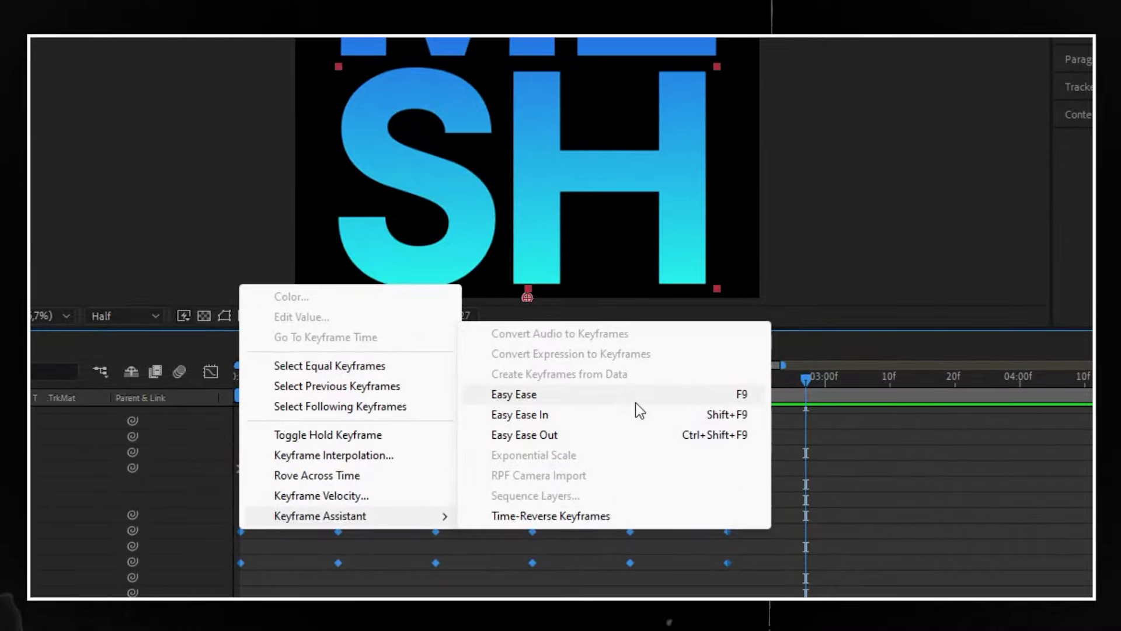
{"action": "left_click", "coordinate": [636, 394]}
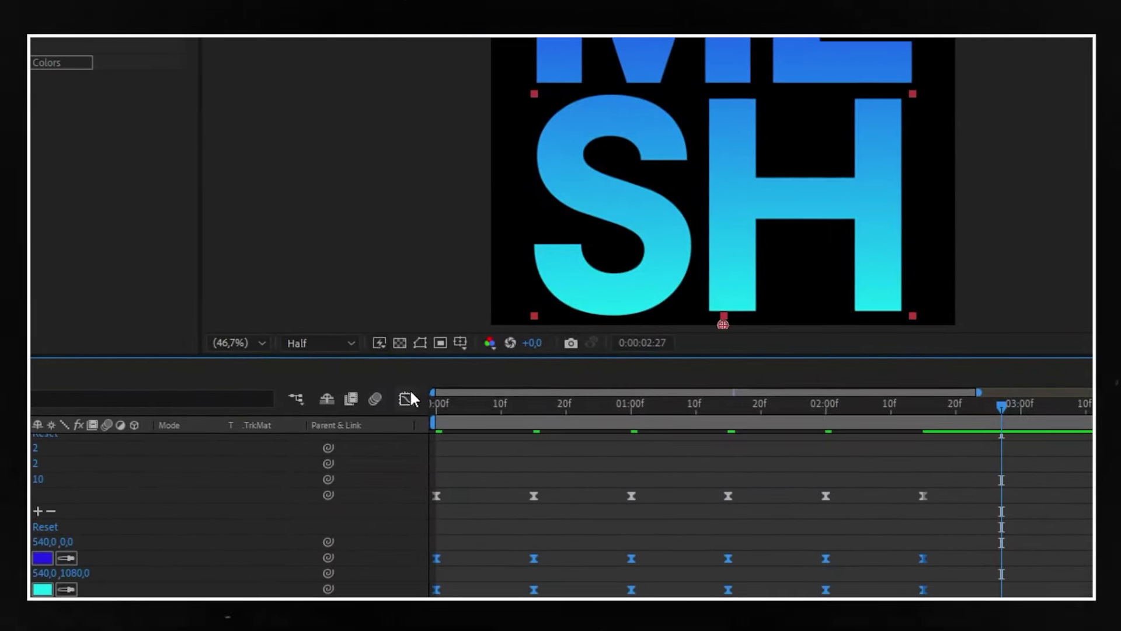
Sharpen the colour keyframes' speed curves into spikes near 300000 units/sec and preview the animation
{"action": "left_click", "coordinate": [409, 395]}
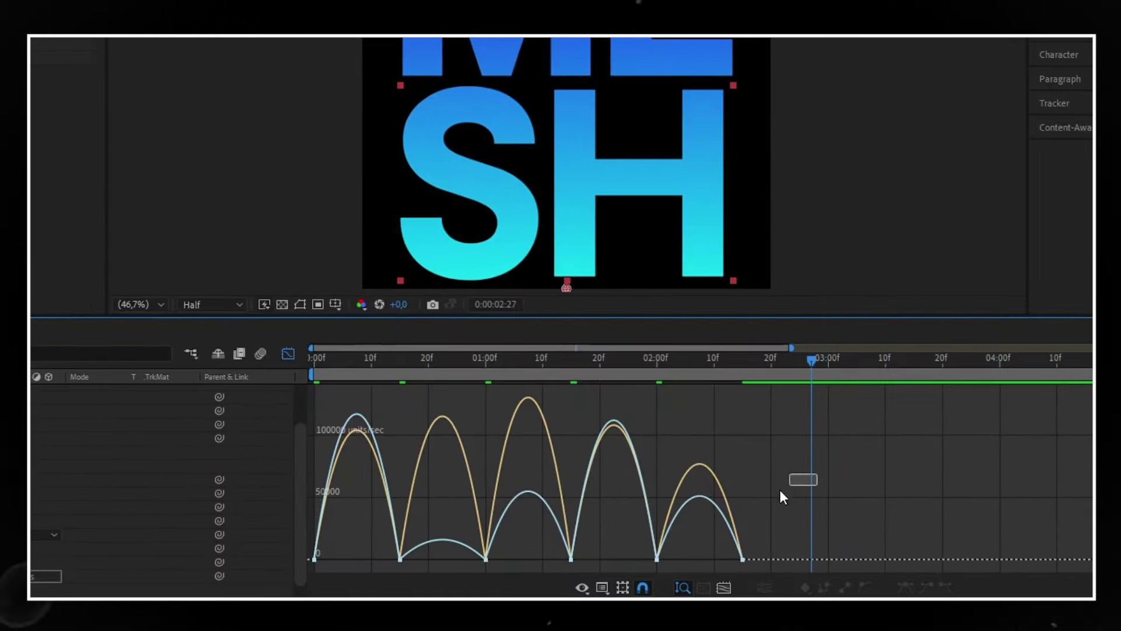
{"action": "mouse_move", "coordinate": [818, 475]}
{"action": "left_mouse_down"}
{"action": "mouse_move", "coordinate": [286, 571]}
{"action": "mouse_move", "coordinate": [369, 560]}
{"action": "left_mouse_up"}
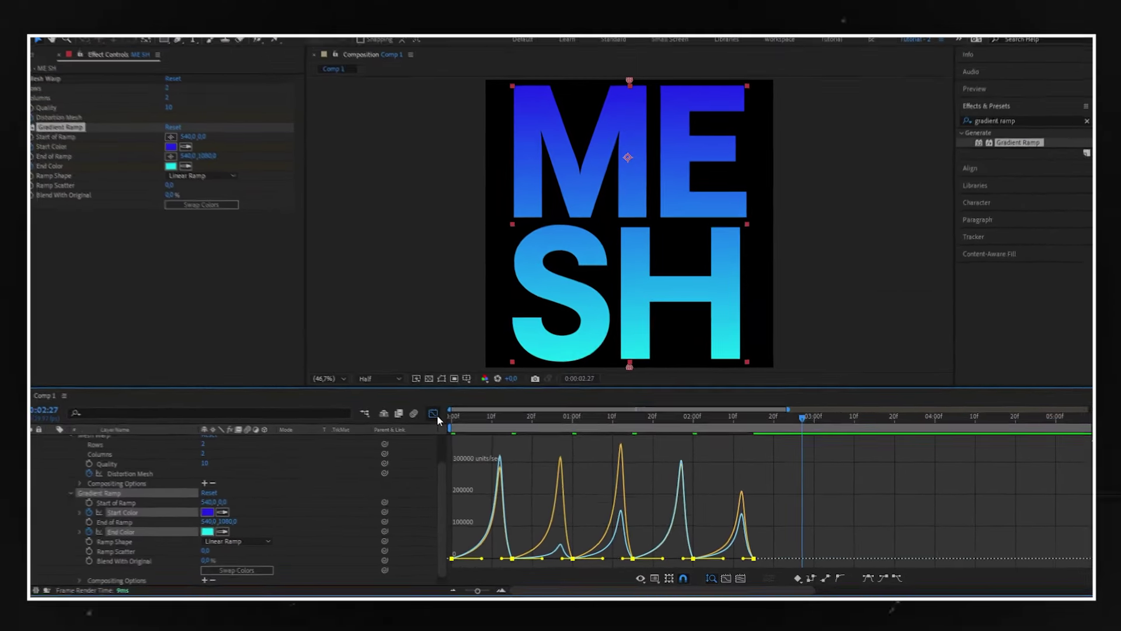
{"action": "left_click", "coordinate": [443, 417]}
{"action": "key", "text": "space"}
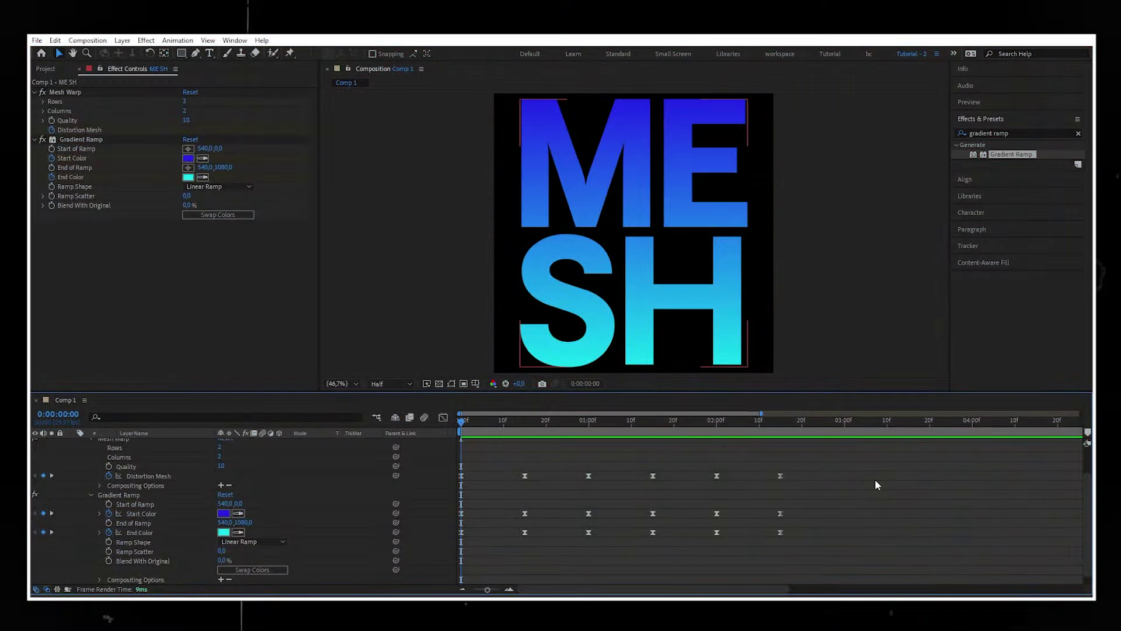
Apply Glow to the MESH text with 72.2% threshold, radius 41 and intensity 0.8
{"action": "type", "text": "glow"}
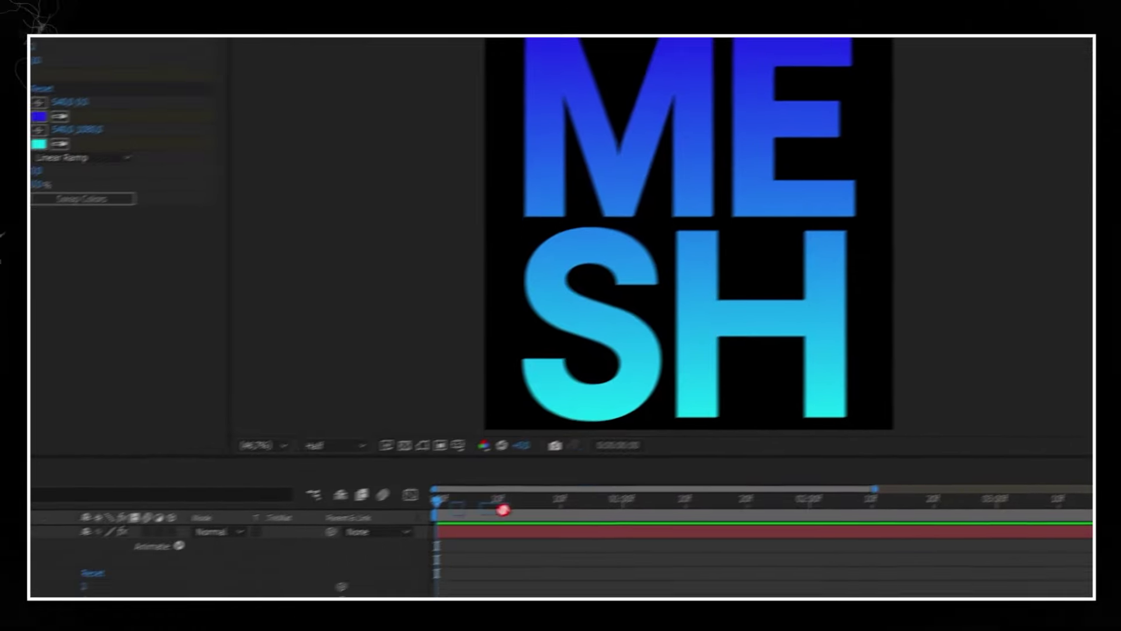
{"action": "key", "text": "Return"}
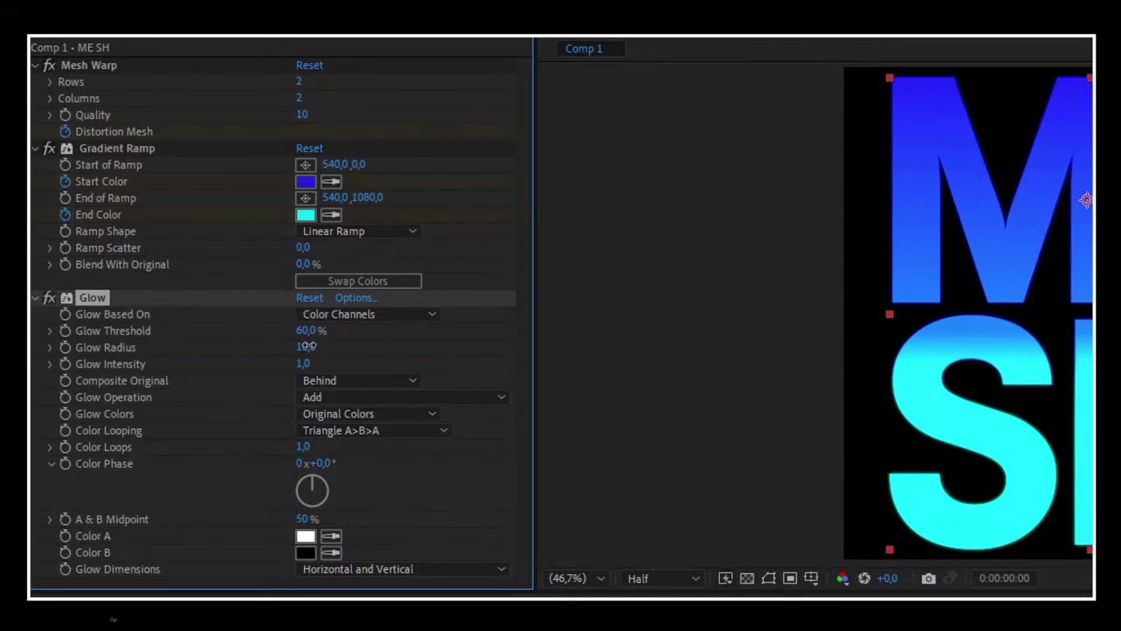
{"action": "left_click_drag", "start_coordinate": [308, 346], "coordinate": [335, 347]}
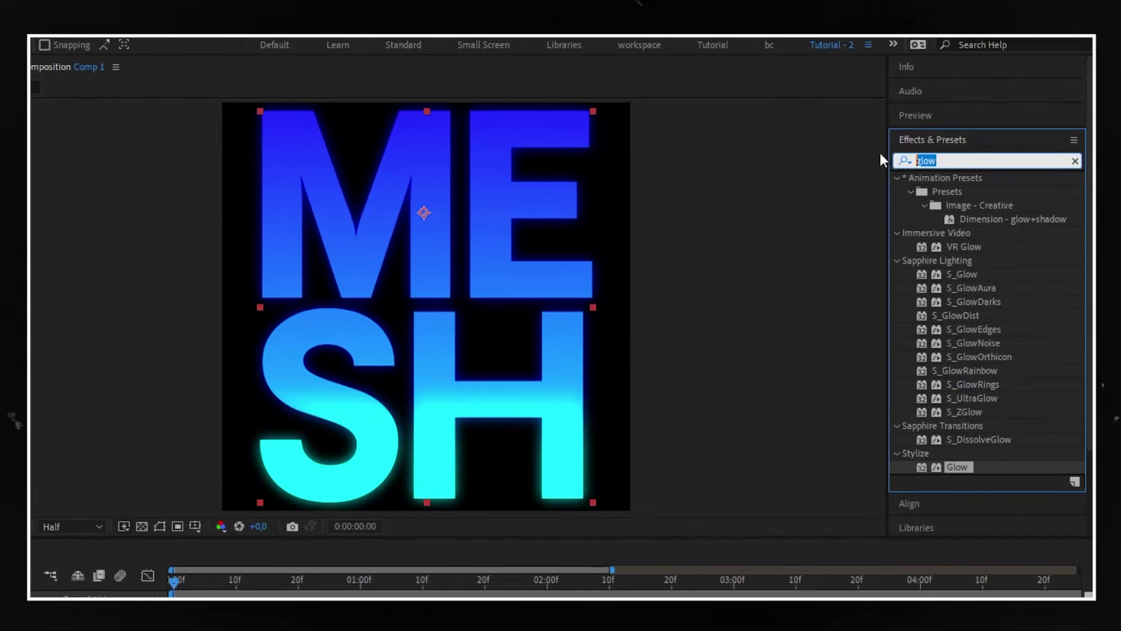
Add Noise to the MESH text layer with Amount of Noise at 28%
{"action": "type", "text": "noise"}
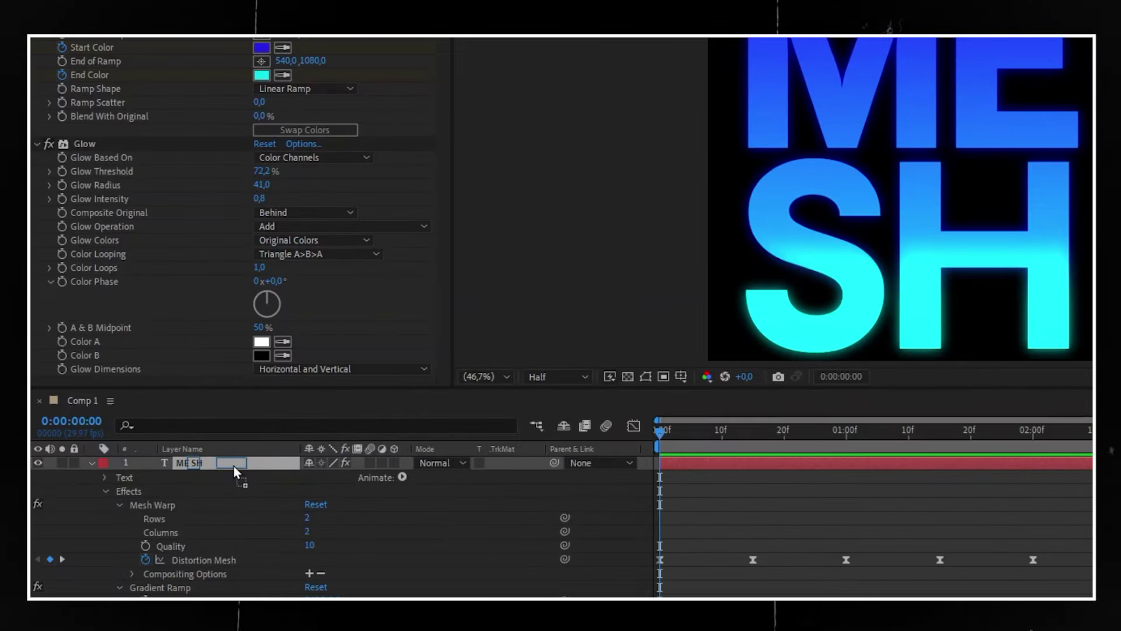
{"action": "left_click_drag", "start_coordinate": [233, 466], "coordinate": [233, 464]}
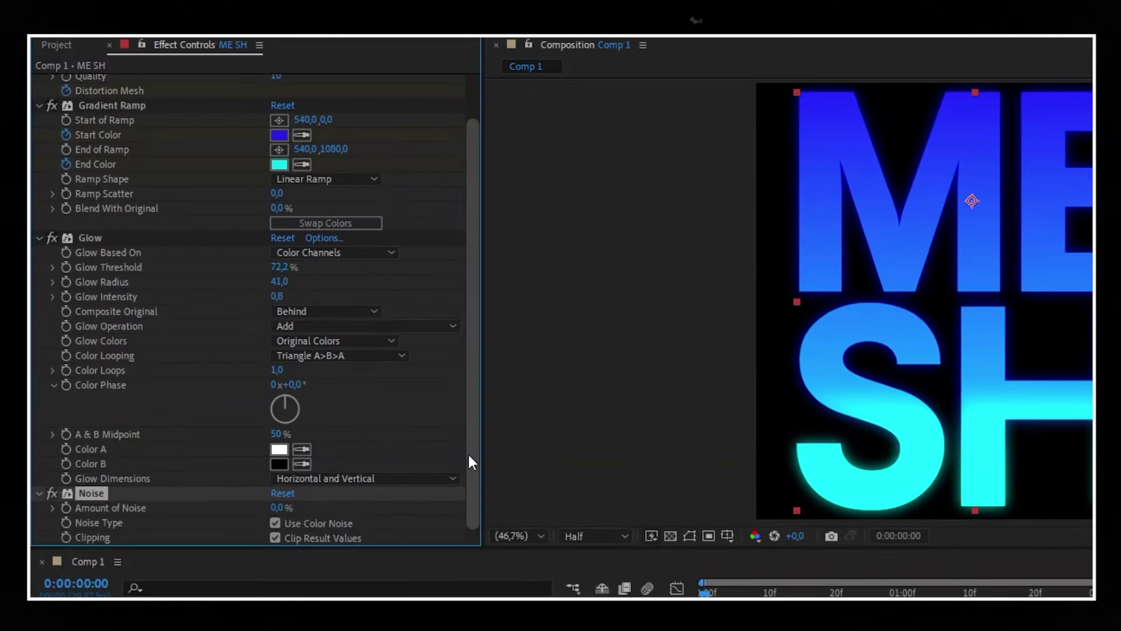
{"action": "mouse_move", "coordinate": [293, 505]}
{"action": "left_mouse_down"}
{"action": "mouse_move", "coordinate": [320, 505]}
{"action": "mouse_move", "coordinate": [311, 506]}
{"action": "left_mouse_up"}
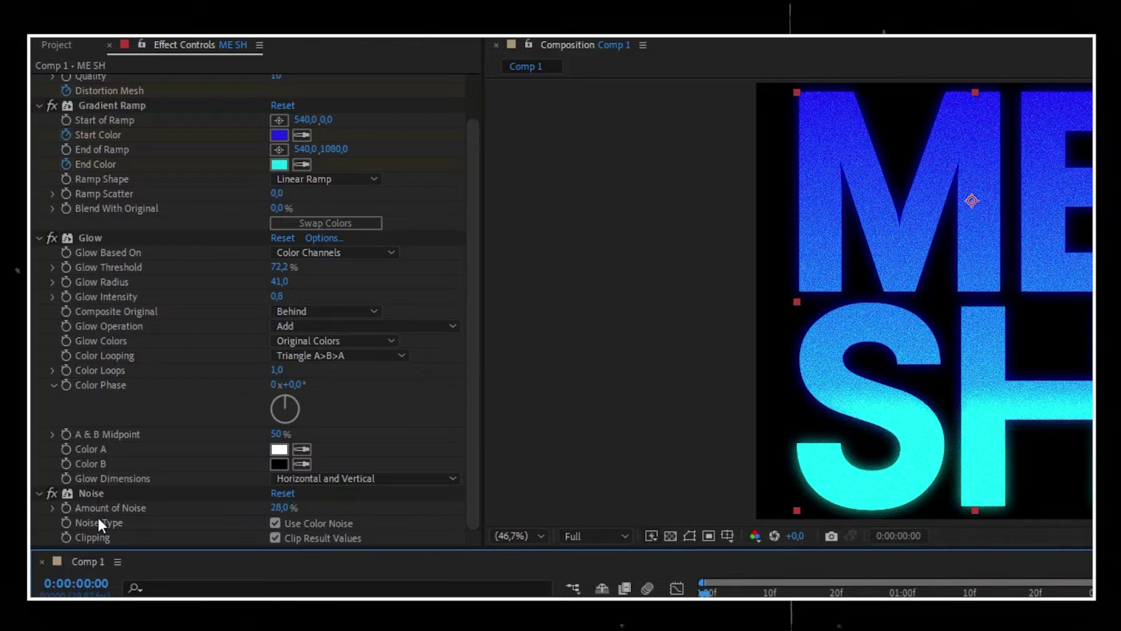
Put the BG Texture image below the ME SH layer in Comp 1 and set its Scale to 23%
{"action": "left_click", "coordinate": [61, 83]}
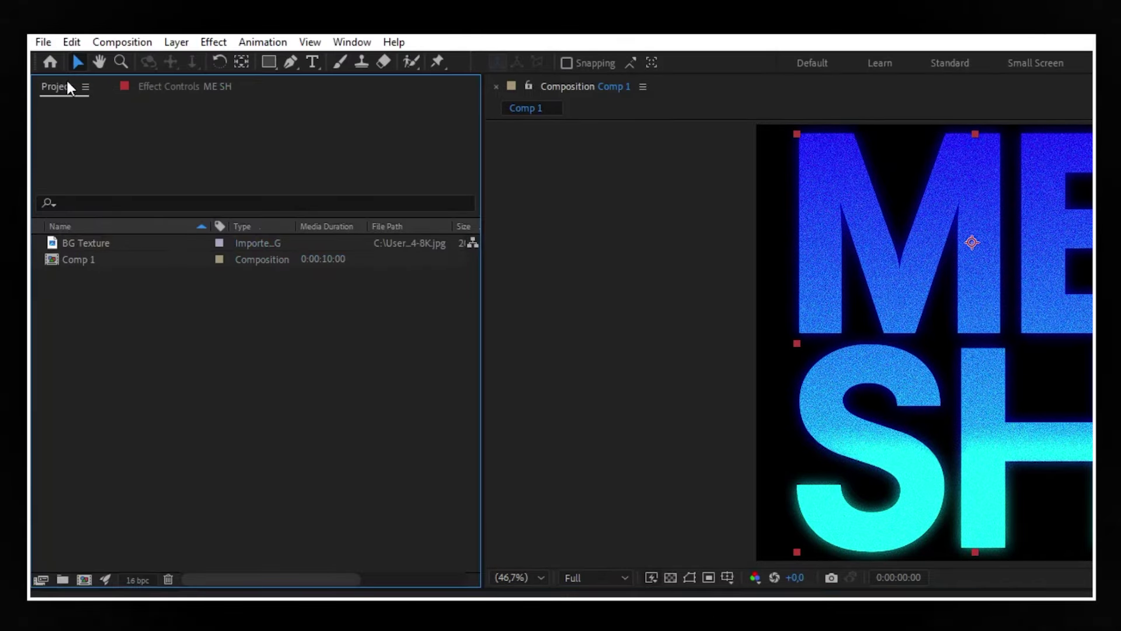
{"action": "left_click_drag", "start_coordinate": [133, 243], "coordinate": [139, 502]}
{"action": "key", "text": "s"}
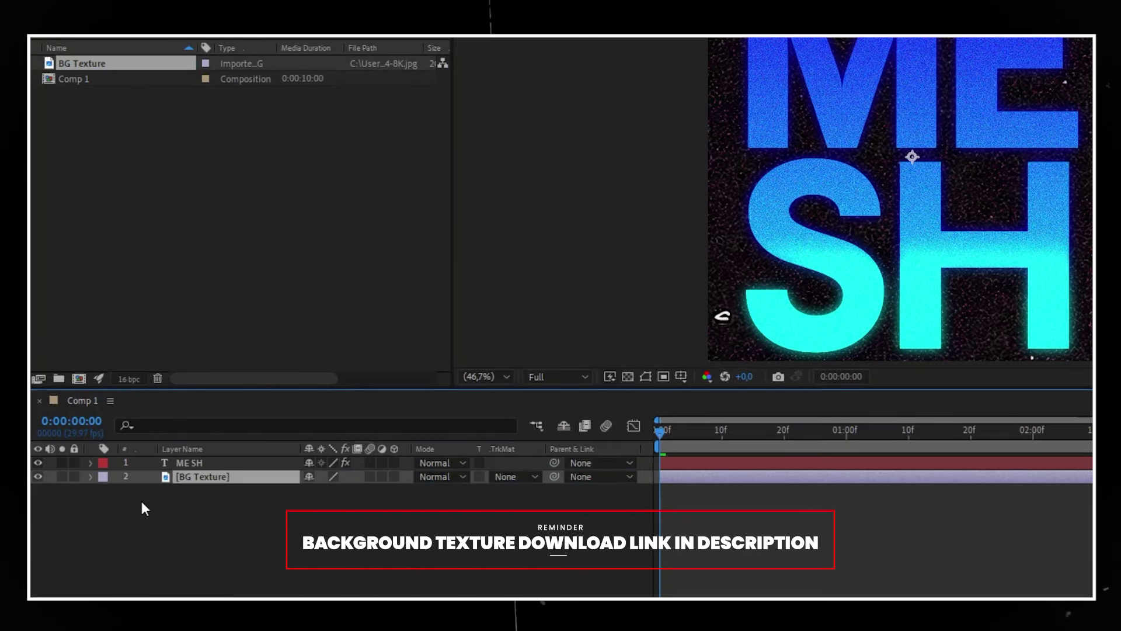
{"action": "left_click_drag", "start_coordinate": [337, 495], "coordinate": [281, 502]}
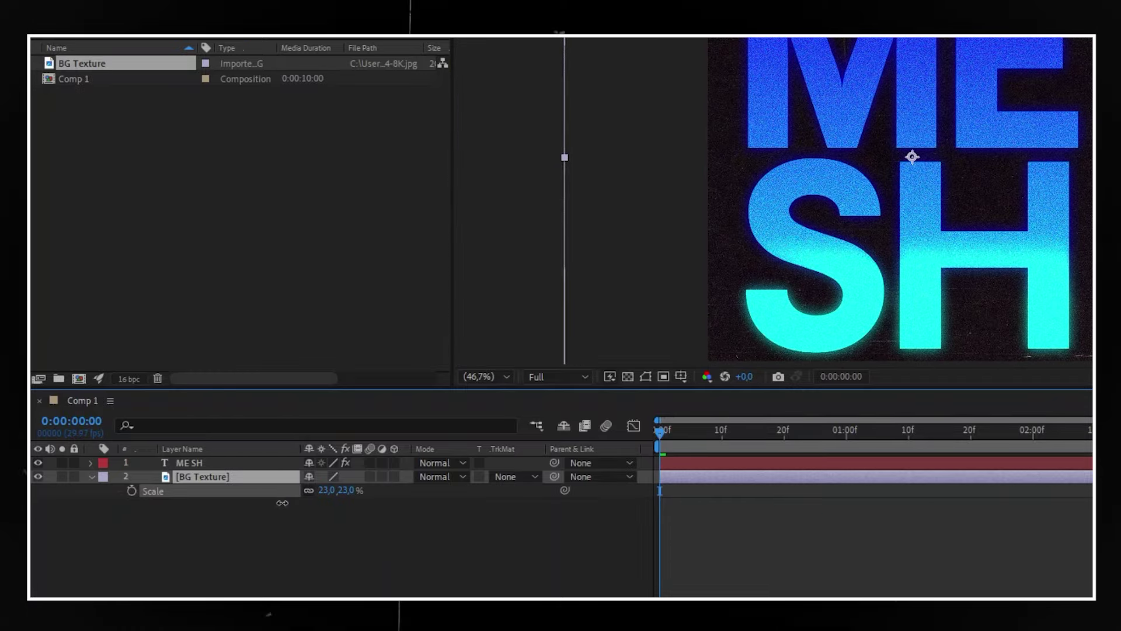